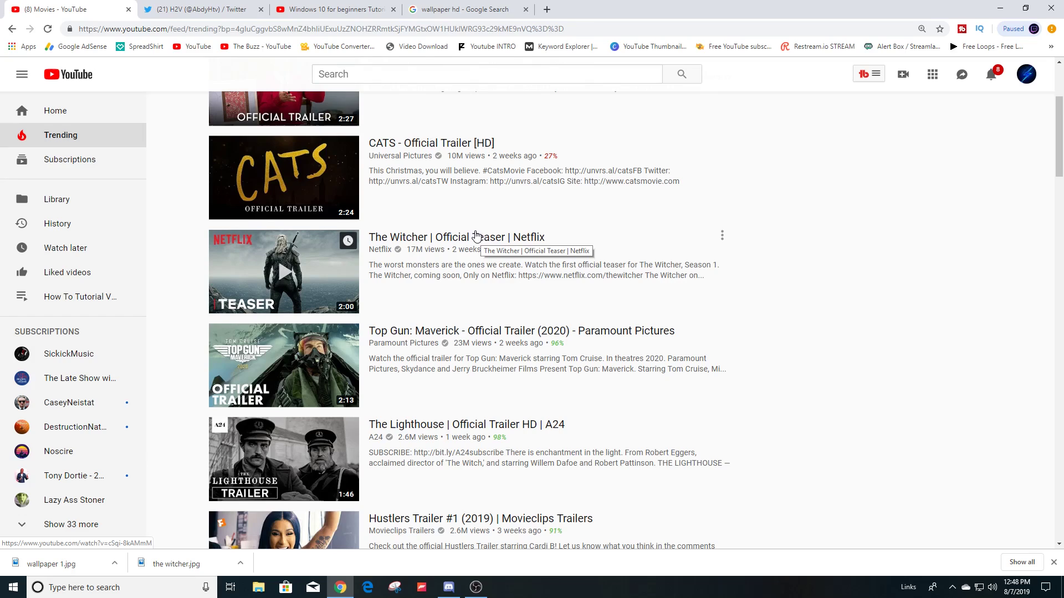
# - Minimize Chrome and open the Personalization settings from the desktop's right-click menu
pyautogui.click(993, 10)
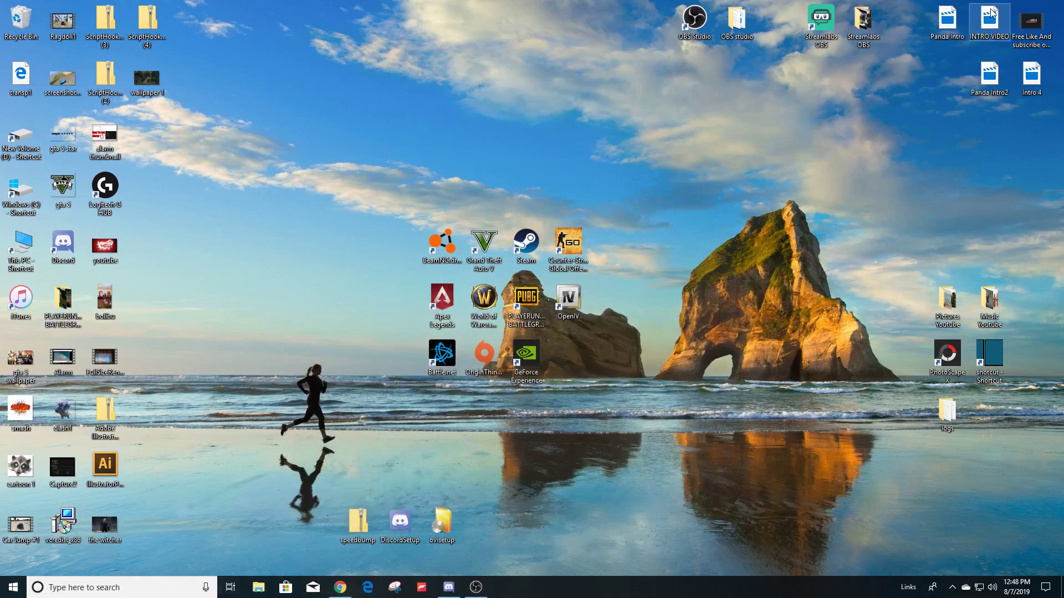
pyautogui.rightClick(711, 207)
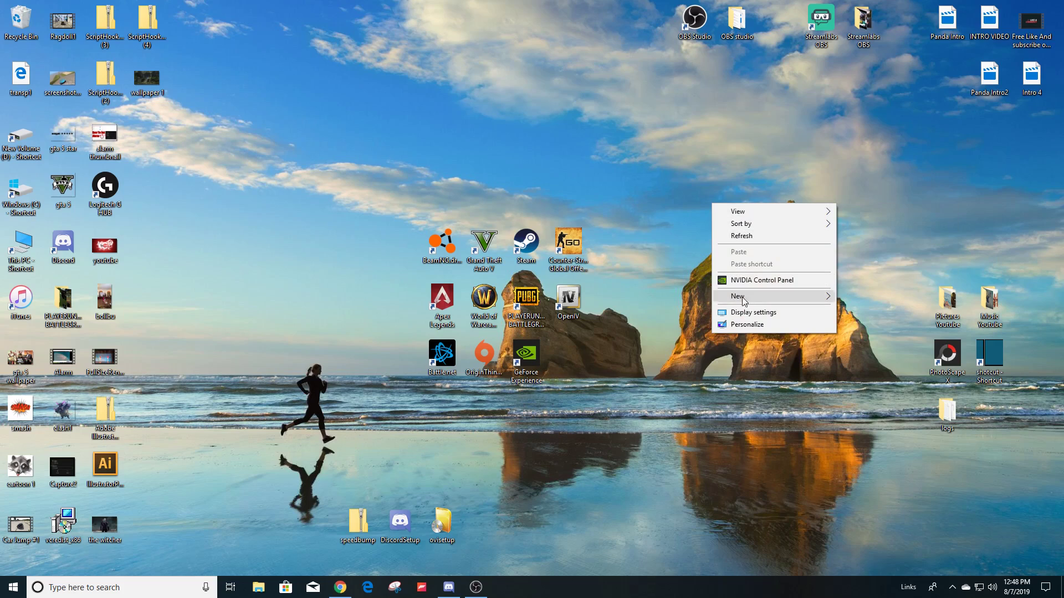
pyautogui.click(744, 327)
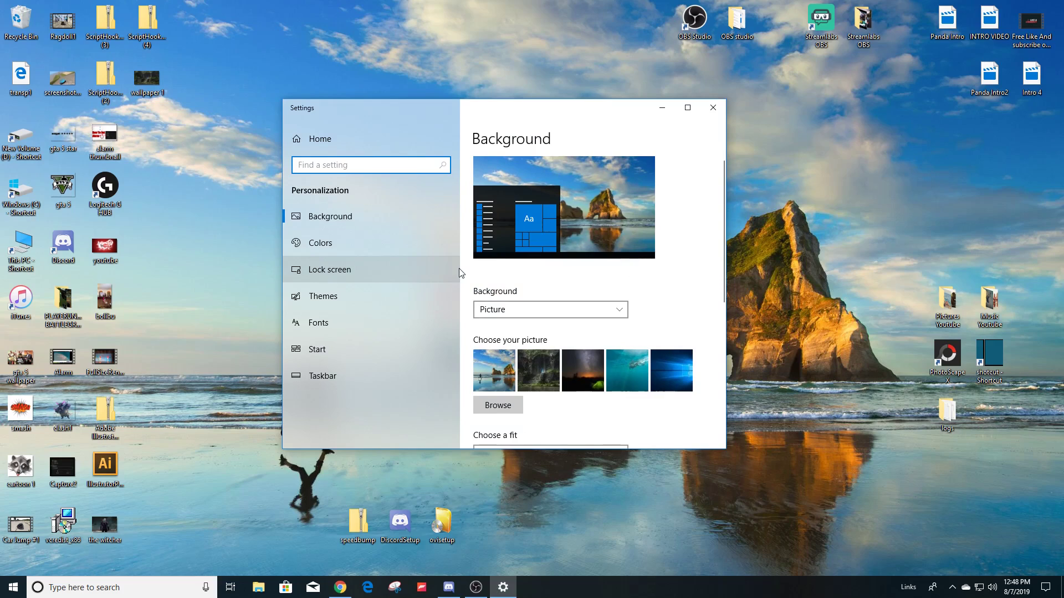
# - Try the night-sky tent and underwater pictures, then set the blue Windows 10 wallpaper
pyautogui.click(338, 218)
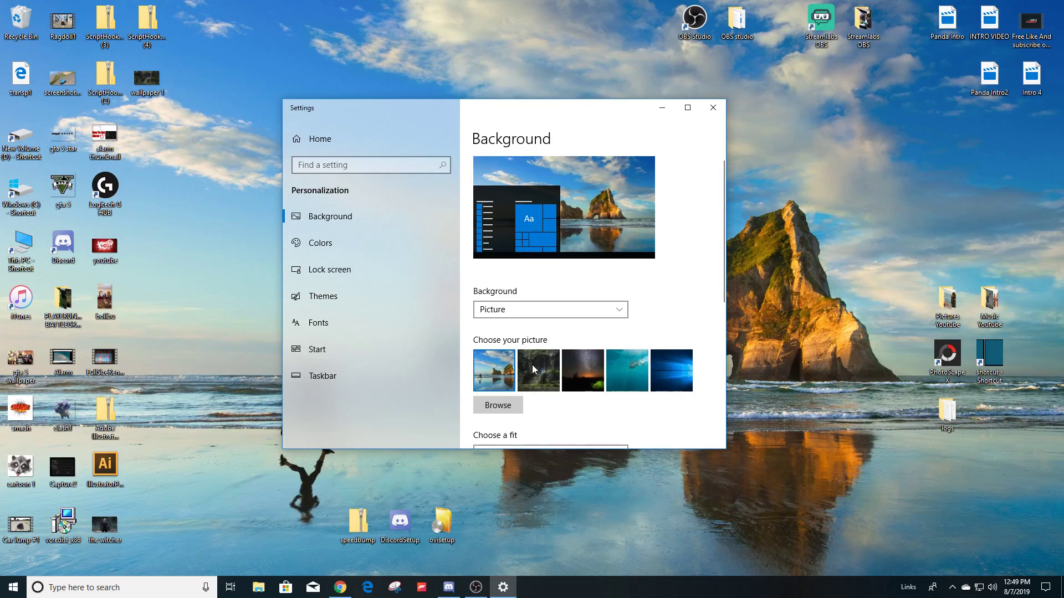
pyautogui.click(572, 366)
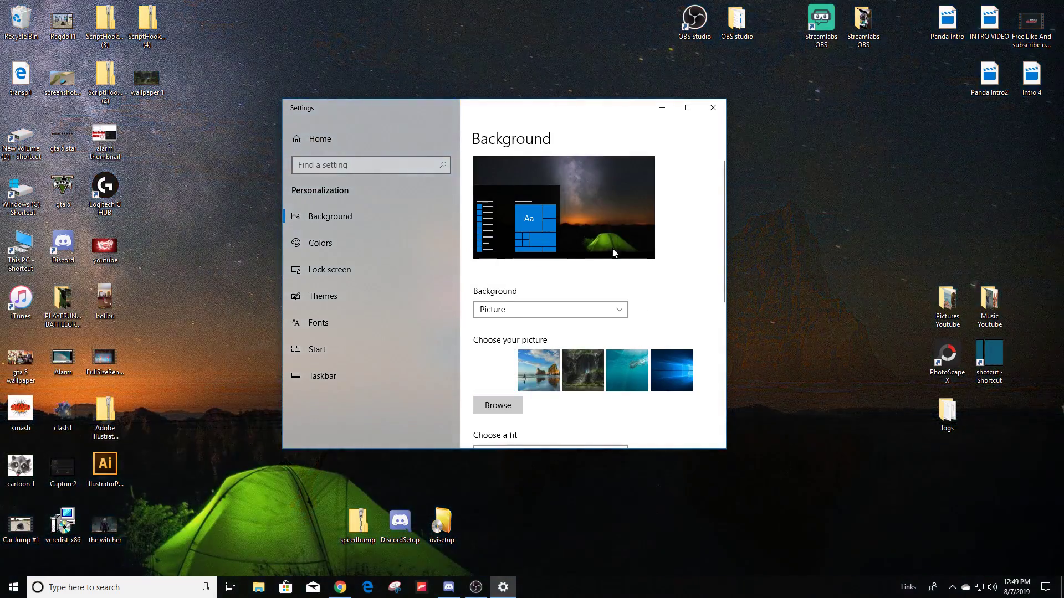
pyautogui.moveTo(534, 115); pyautogui.dragTo(578, 128)
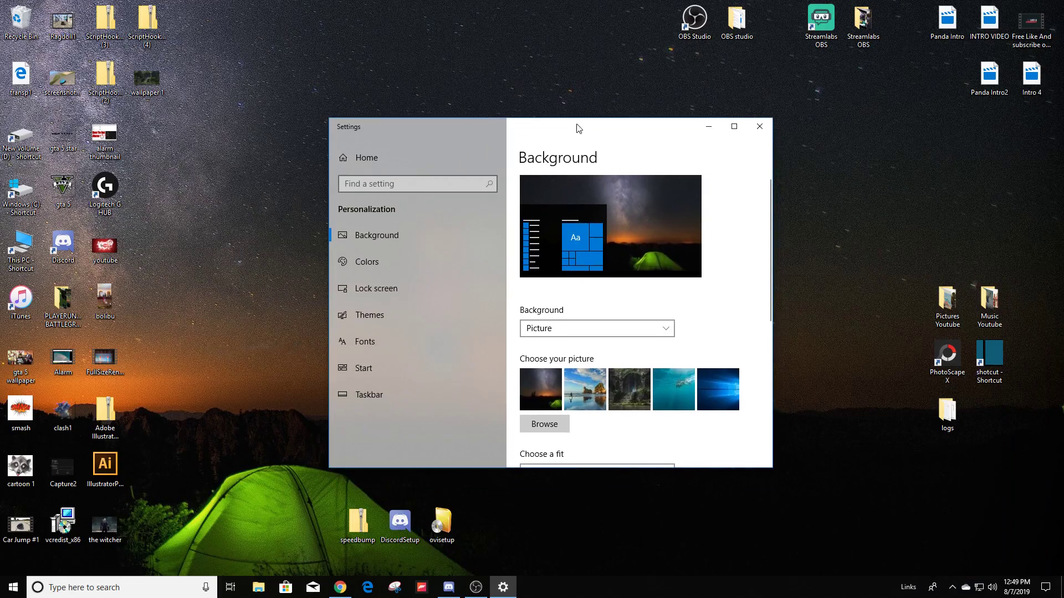
pyautogui.click(667, 385)
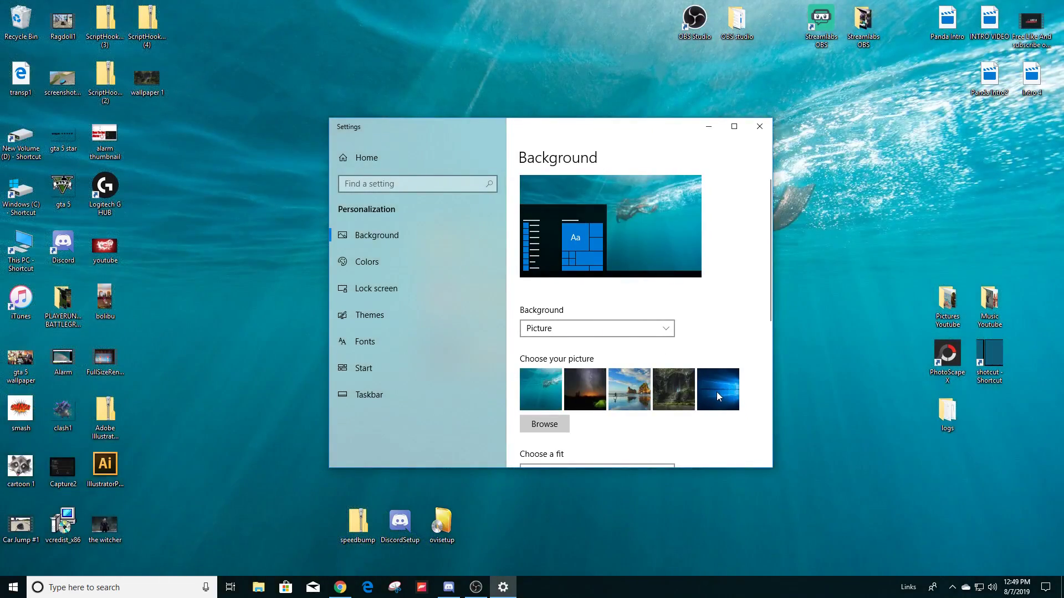
pyautogui.click(717, 391)
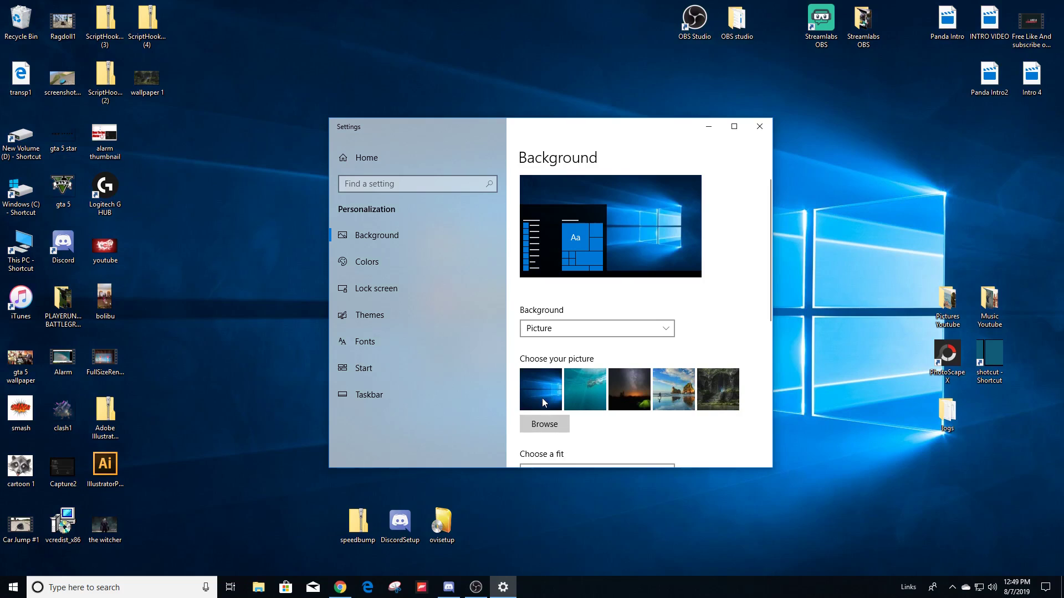
# - Preview the wallpaper with the Fit, Stretch and Center layouts
pyautogui.scroll(-3, 552, 424)
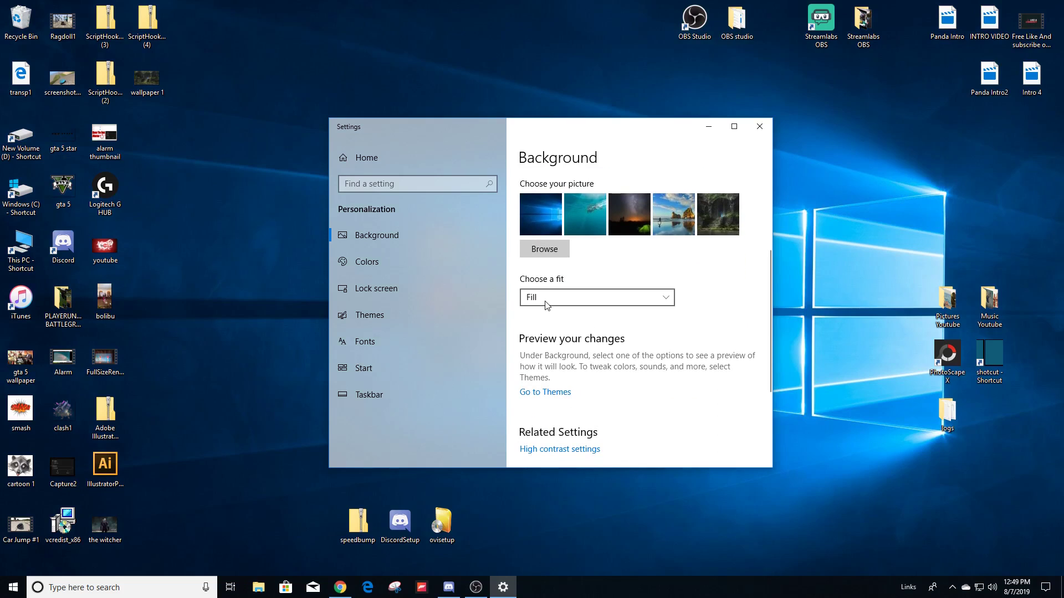
pyautogui.scroll(3, 579, 266)
pyautogui.scroll(-3, 591, 305)
pyautogui.click(577, 299)
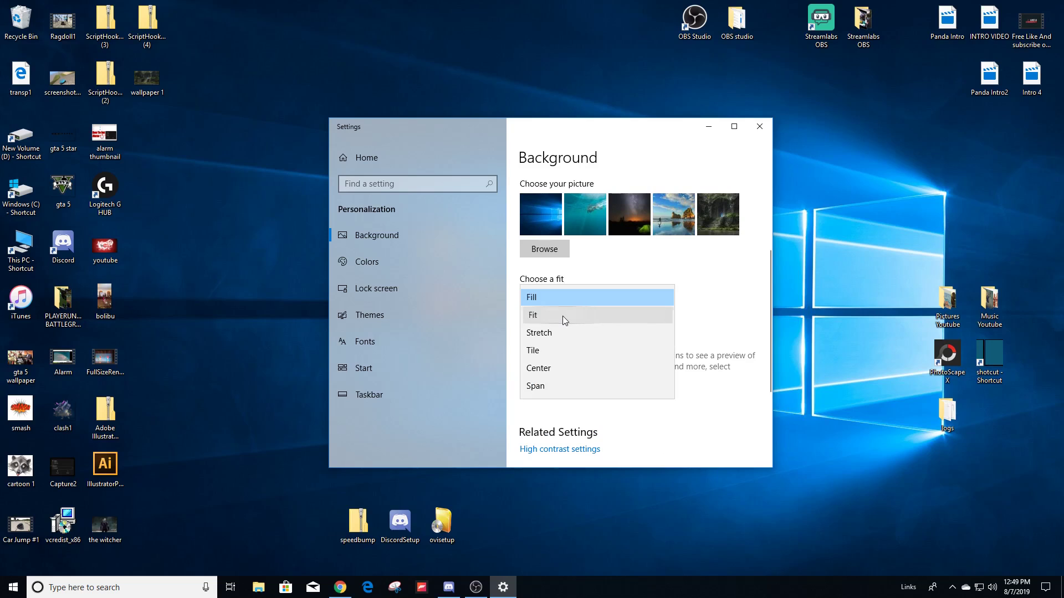
pyautogui.click(563, 316)
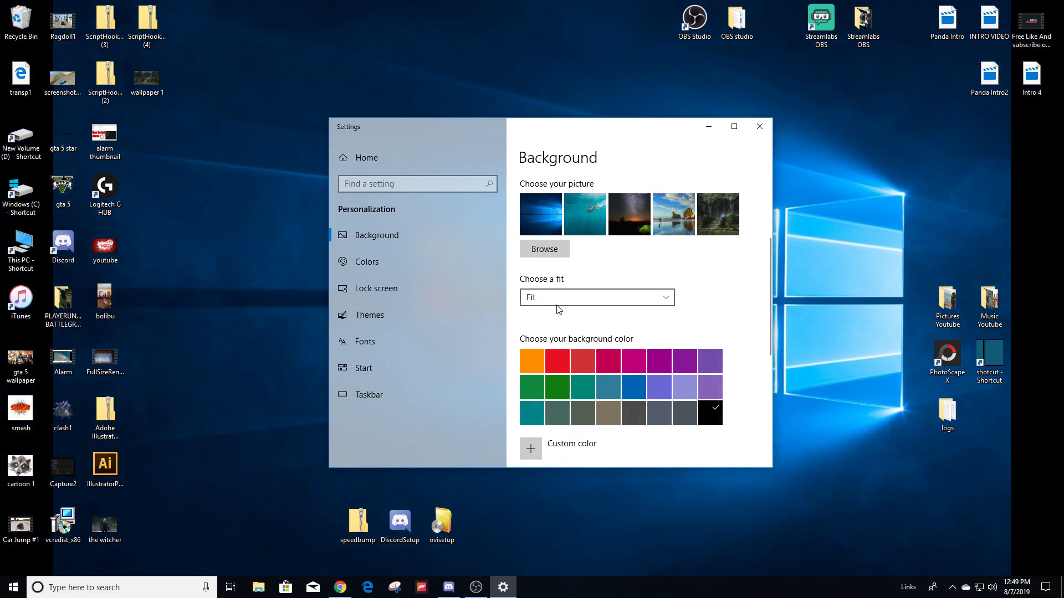
pyautogui.click(556, 302)
pyautogui.click(556, 314)
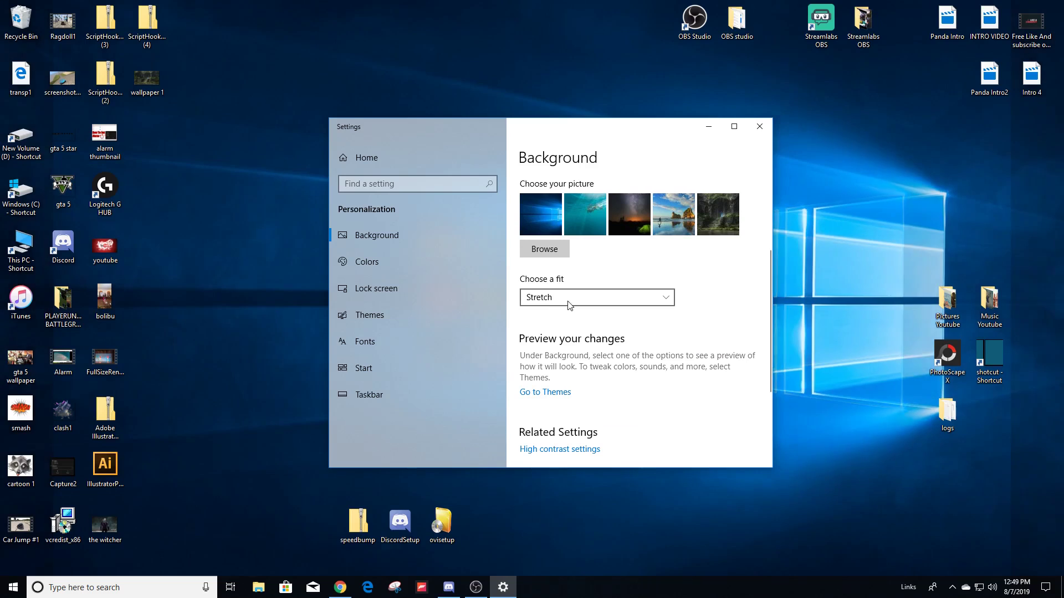
pyautogui.click(555, 302)
pyautogui.click(555, 332)
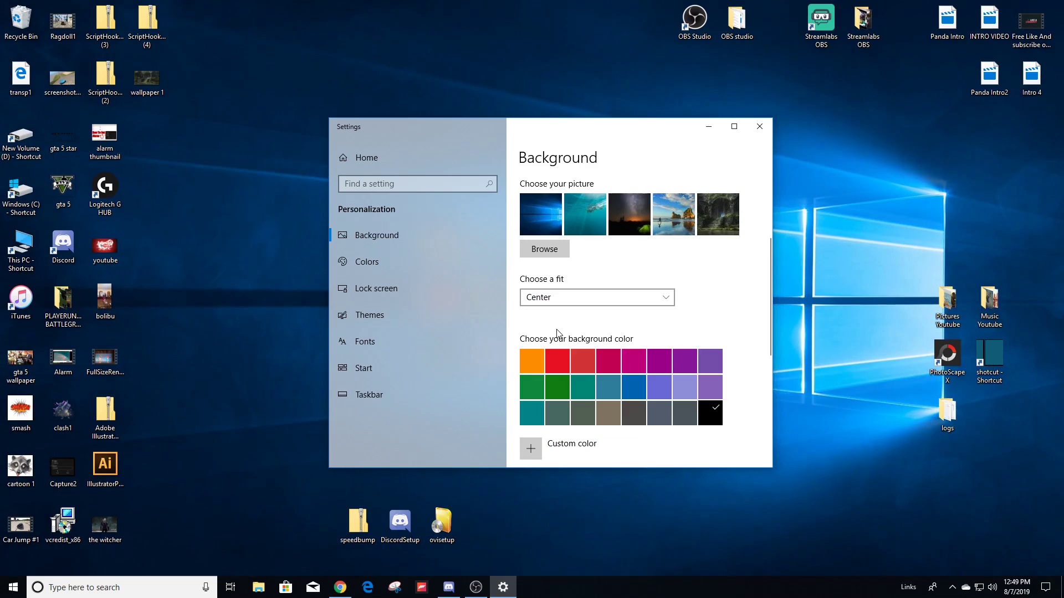
# - Try the Fill and Fit layouts, then settle on Stretch for the wallpaper
pyautogui.click(569, 305)
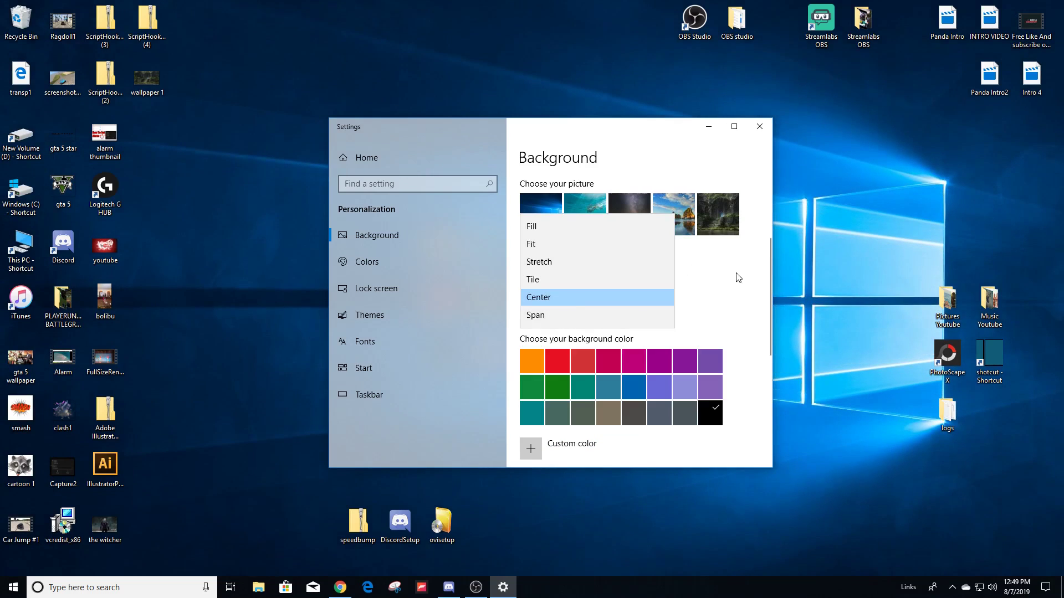
pyautogui.click(562, 227)
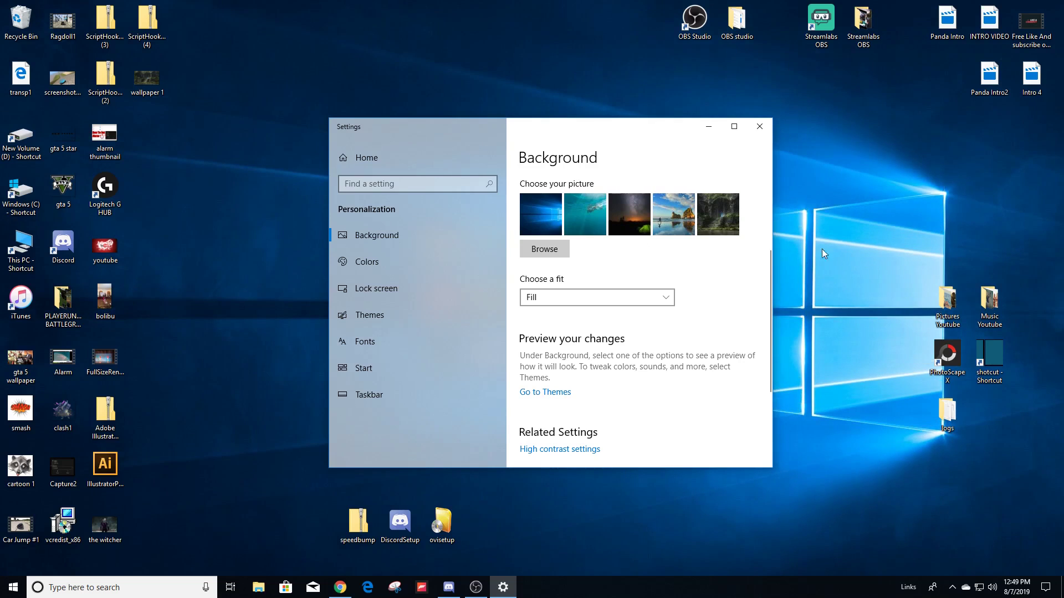
pyautogui.click(558, 297)
pyautogui.click(546, 322)
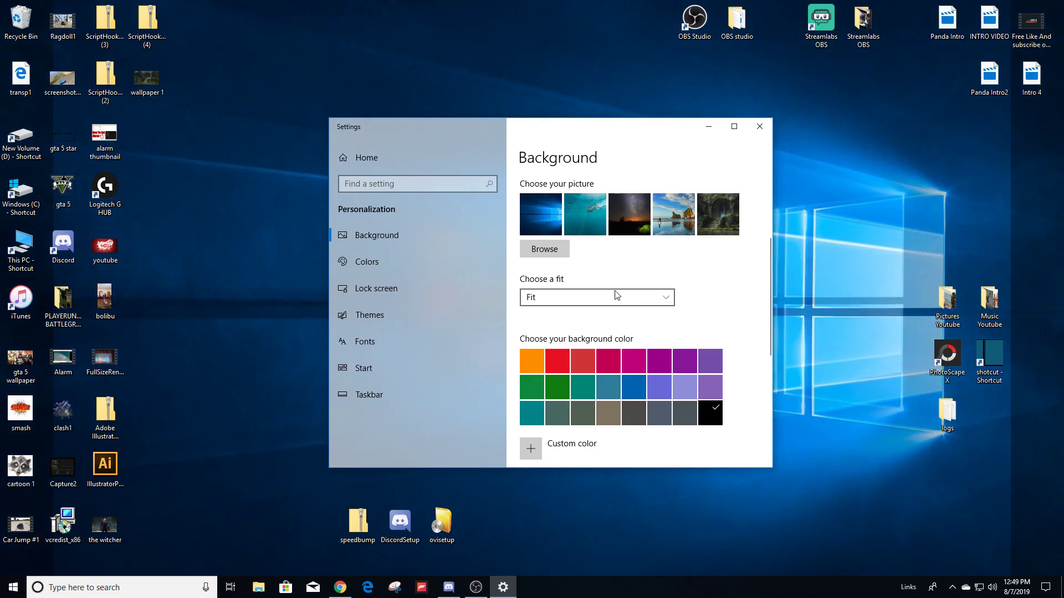
pyautogui.click(602, 304)
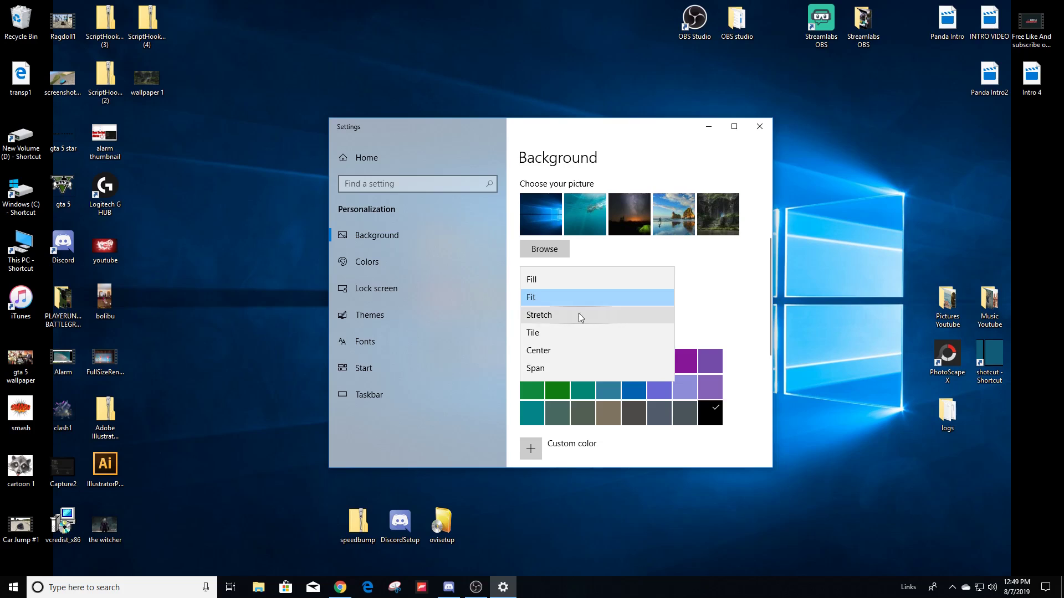
pyautogui.click(559, 315)
pyautogui.scroll(3, 559, 321)
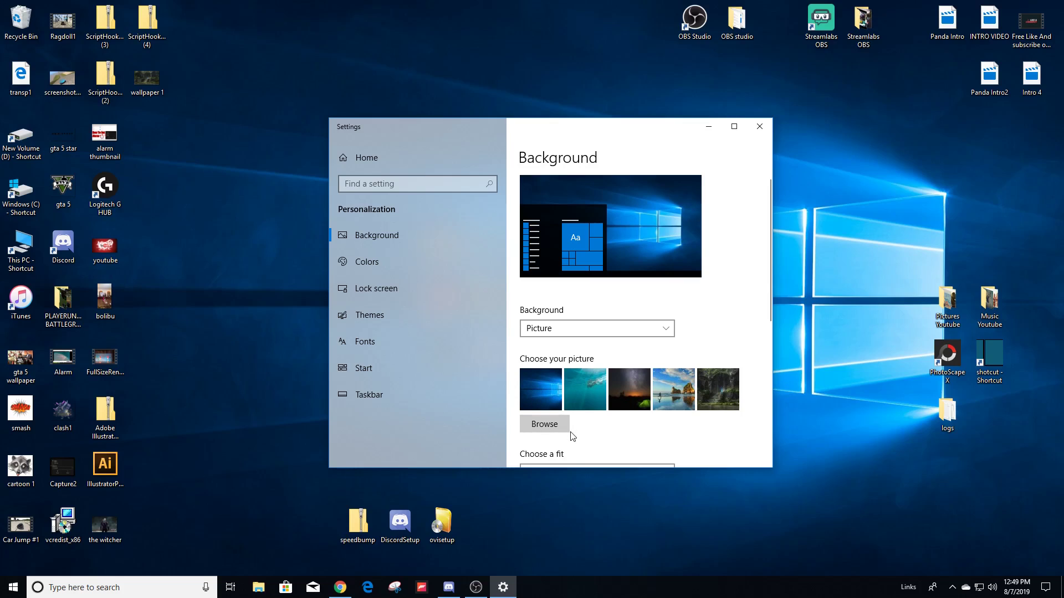
# - Browse the Desktop folder and set the picture 'the witcher' as the wallpaper
pyautogui.scroll(-3, 553, 432)
pyautogui.scroll(3, 557, 418)
pyautogui.click(549, 428)
pyautogui.scroll(-1, 561, 320)
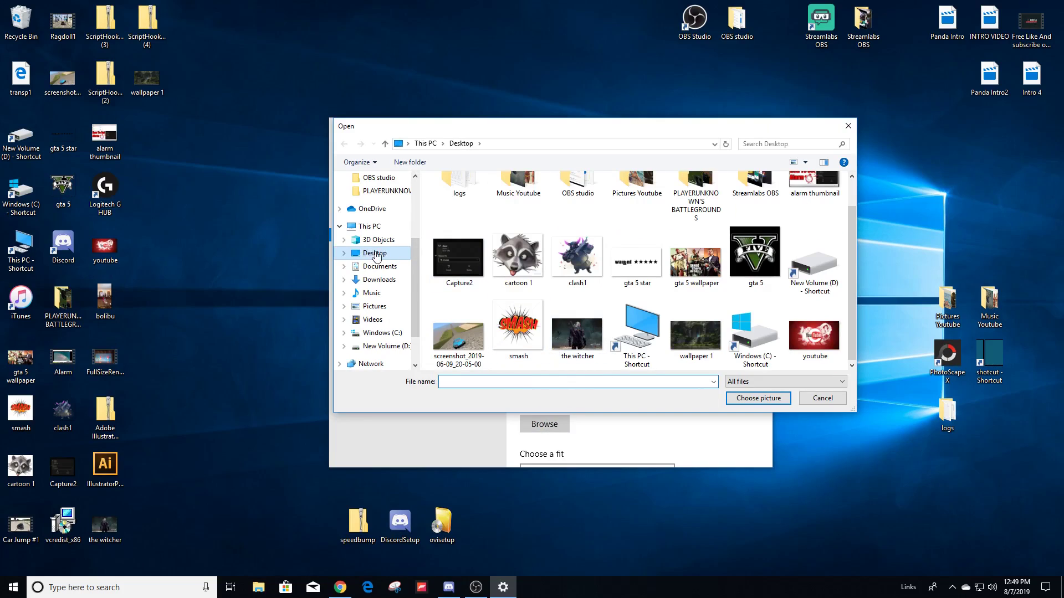
pyautogui.click(580, 341)
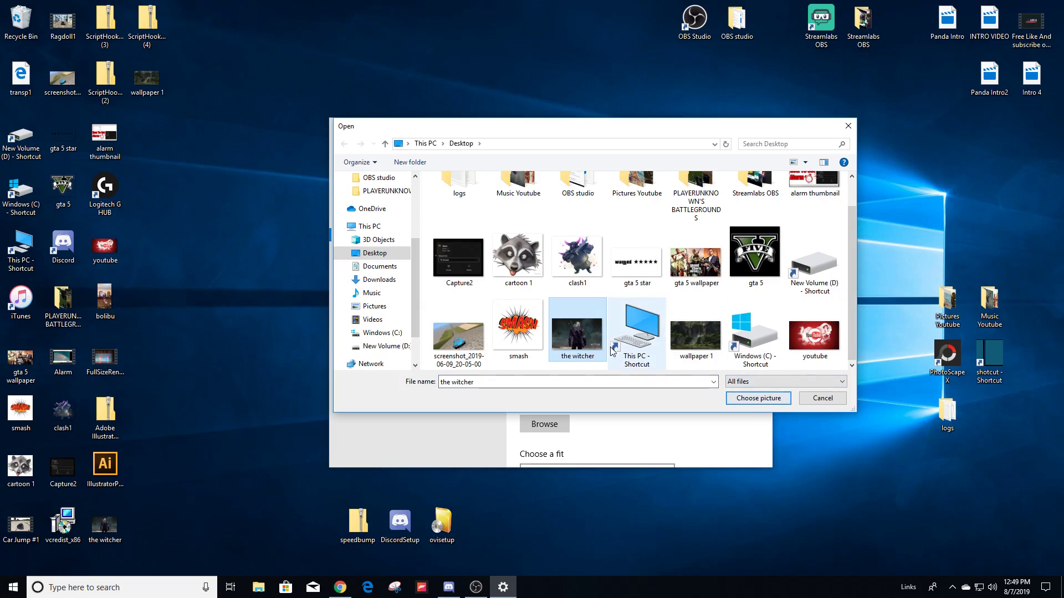
pyautogui.click(757, 400)
pyautogui.moveTo(707, 138); pyautogui.dragTo(681, 87)
# - Set the Witcher wallpaper's fit to Fill and move Settings to the left edge
pyautogui.scroll(-3, 624, 299)
pyautogui.scroll(1, 625, 299)
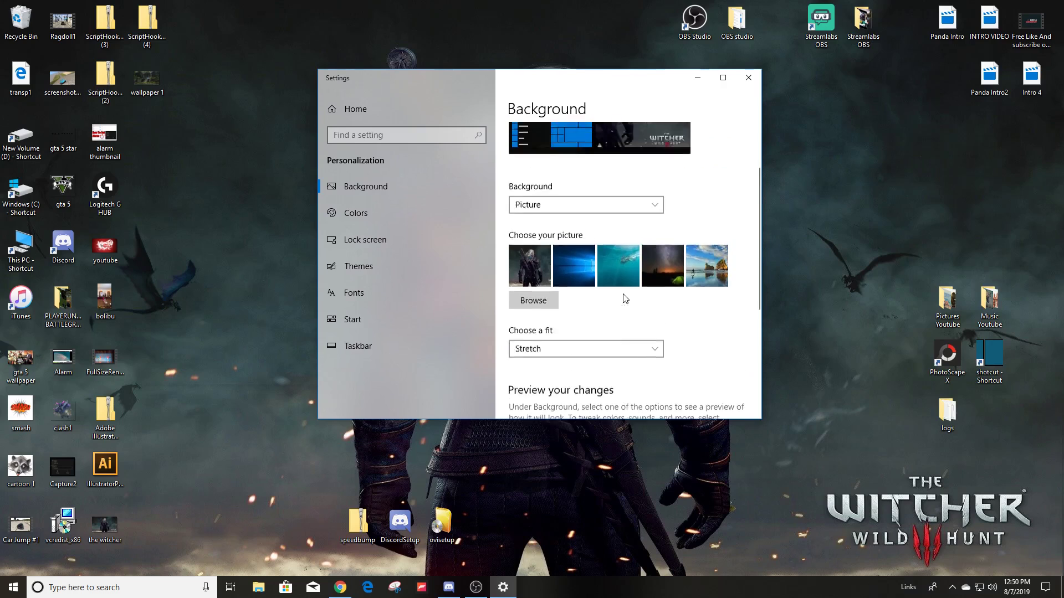
pyautogui.scroll(-2, 625, 299)
pyautogui.click(560, 250)
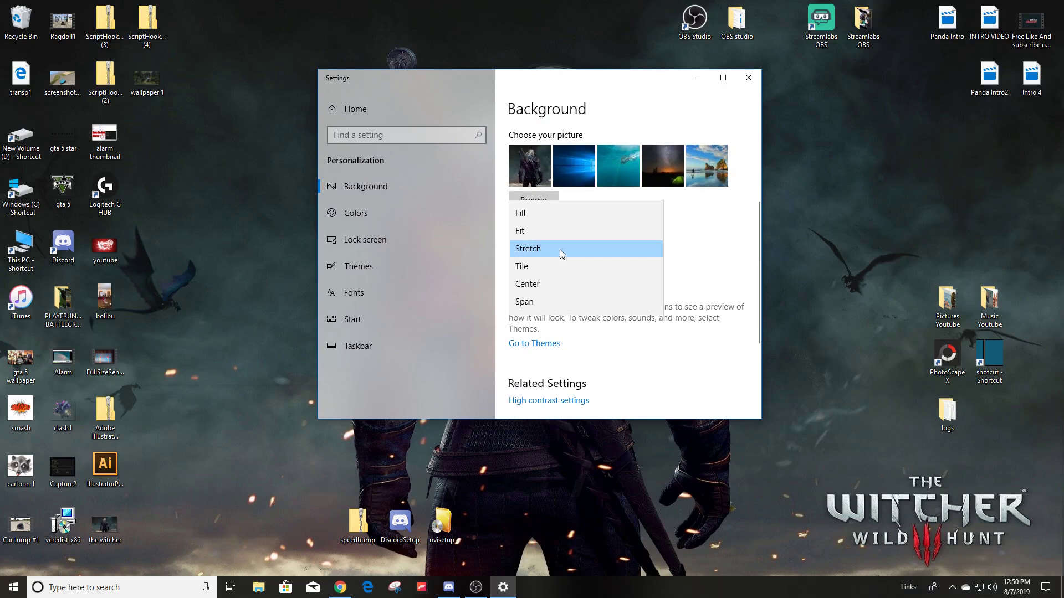
pyautogui.click(547, 213)
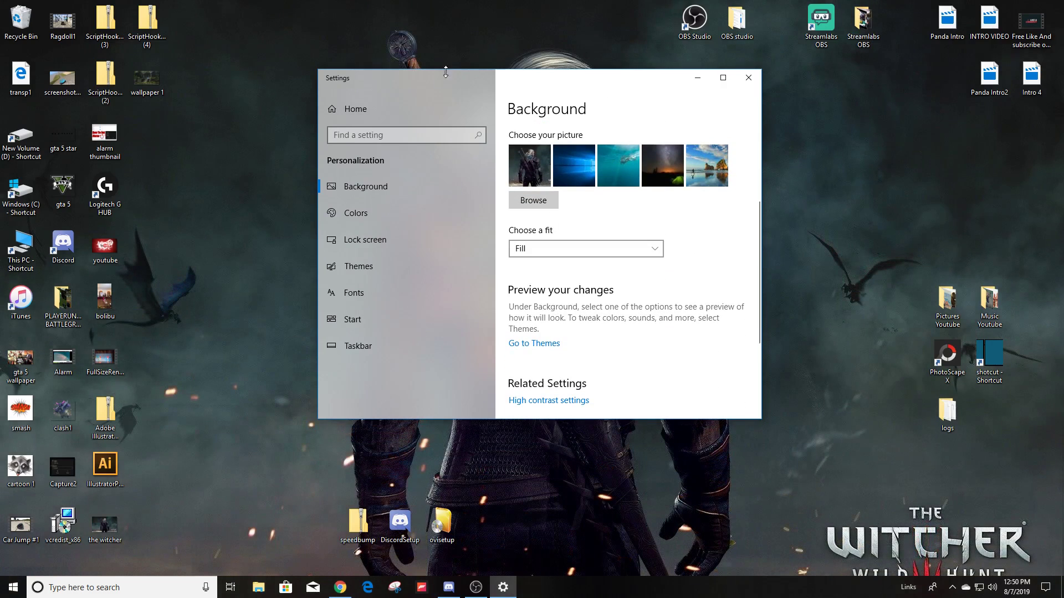
pyautogui.moveTo(440, 79); pyautogui.dragTo(117, 142)
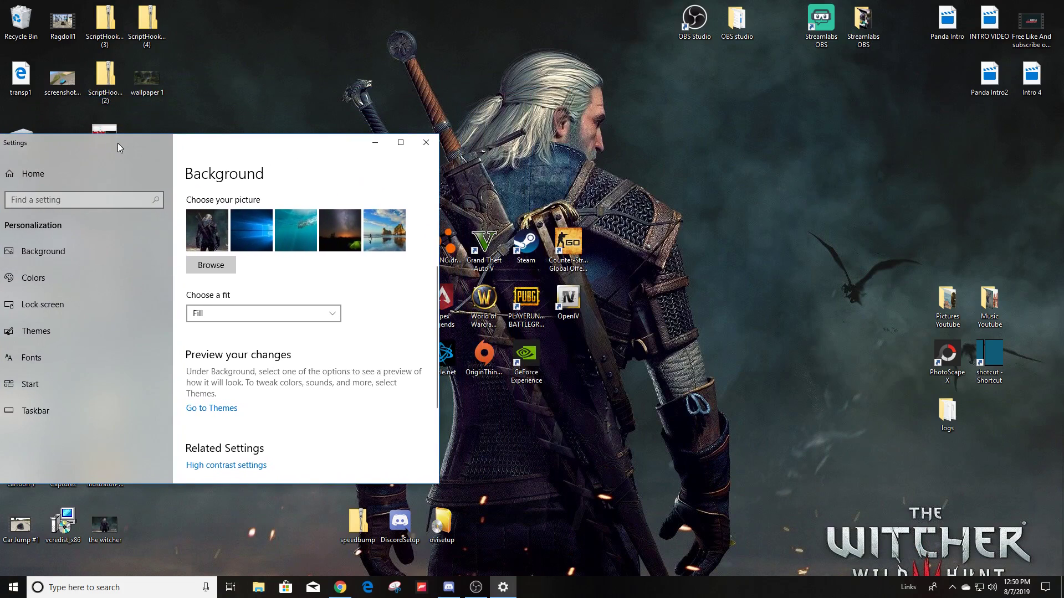
# - Cycle the fit through Fit, Stretch and Tile, ending back on Fill
pyautogui.click(244, 308)
pyautogui.click(225, 335)
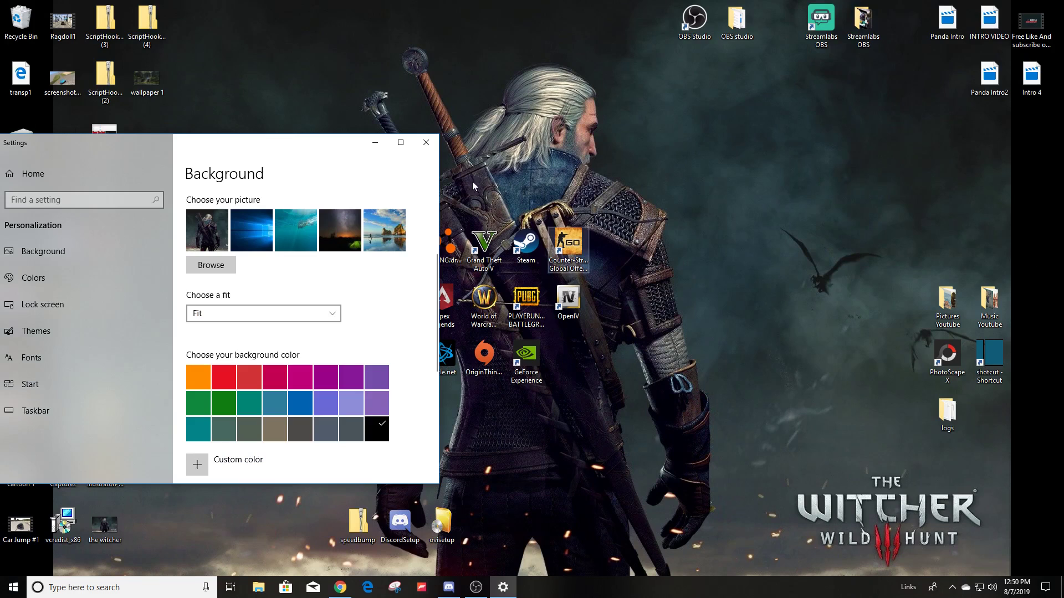
pyautogui.click(245, 313)
pyautogui.click(226, 335)
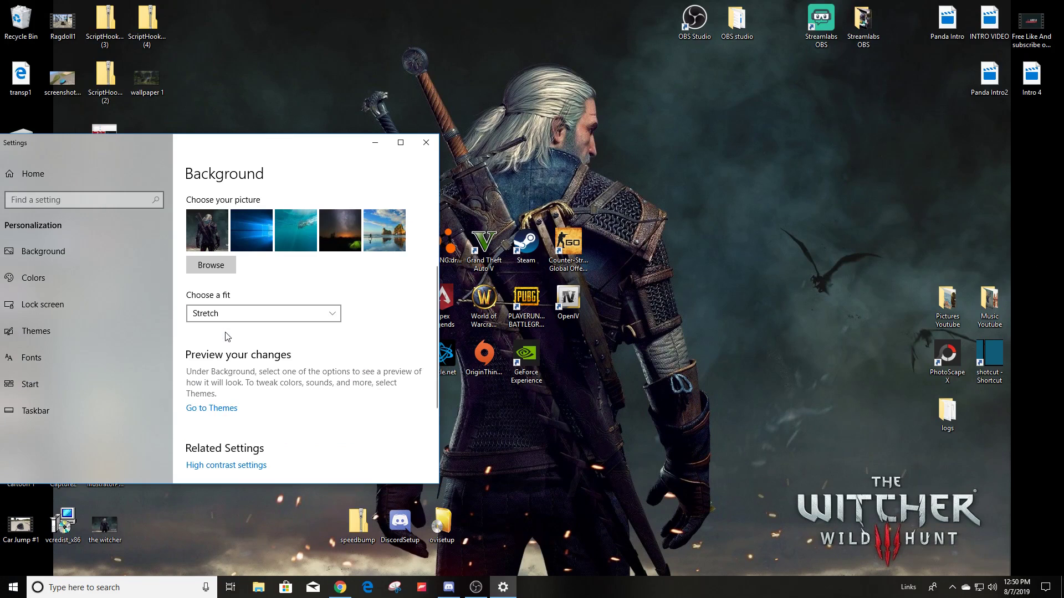
pyautogui.click(225, 313)
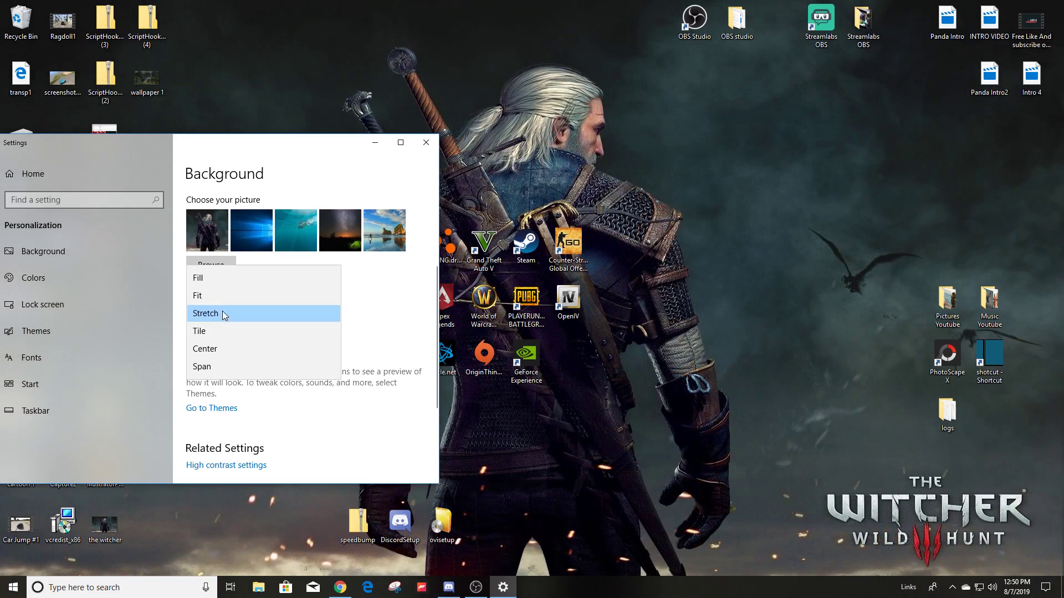
pyautogui.click(216, 332)
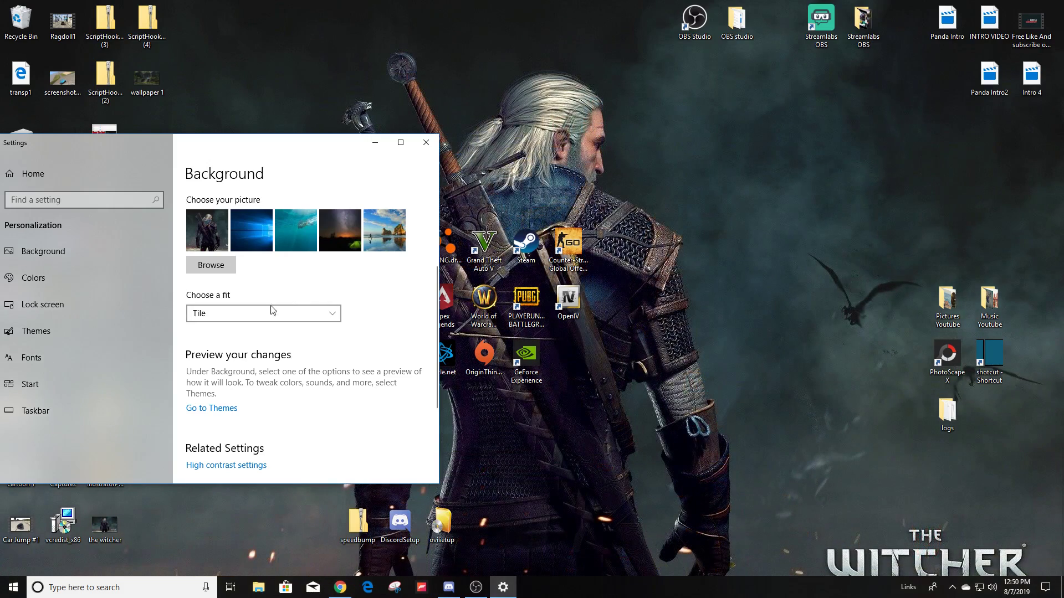
pyautogui.click(233, 314)
pyautogui.click(222, 259)
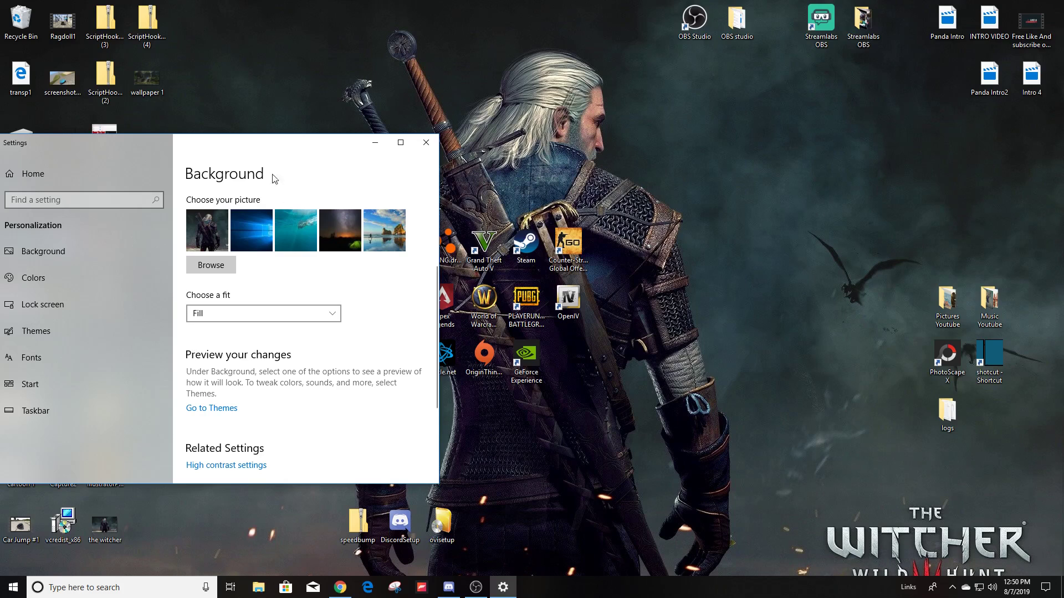
pyautogui.moveTo(238, 148); pyautogui.dragTo(564, 138)
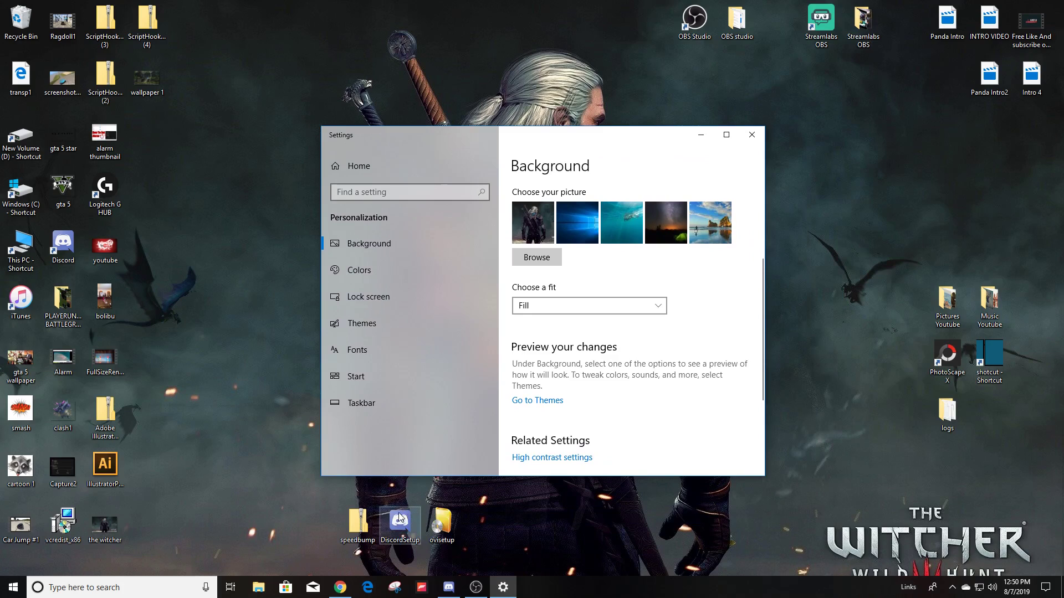
# - Rerun the 'wallpaper hd' image search in Chrome and preview the 1920×1200 astronaut-on-the-moon wallpaper
pyautogui.click(340, 587)
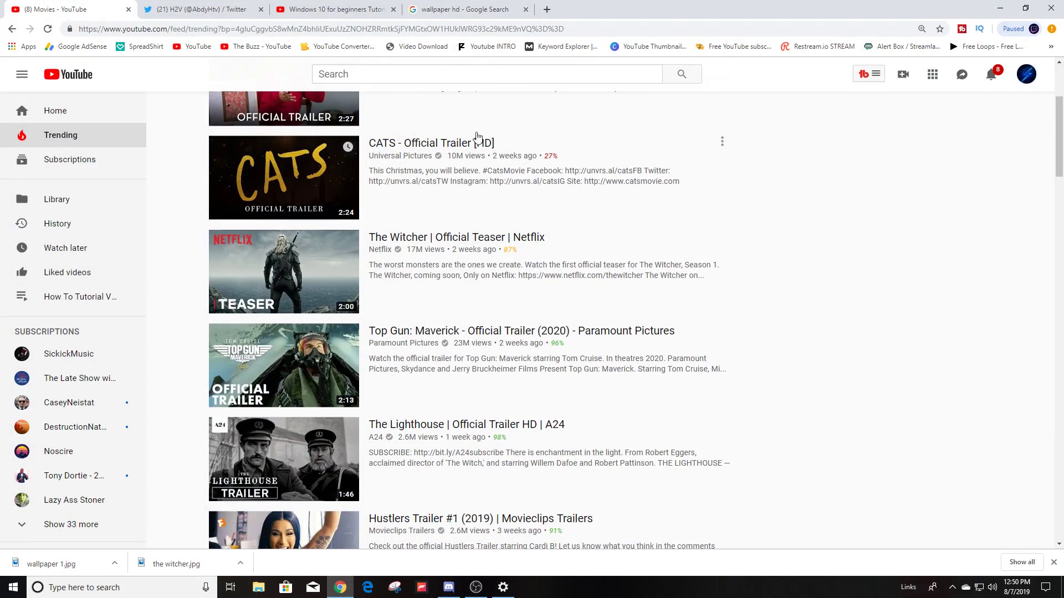
pyautogui.click(460, 9)
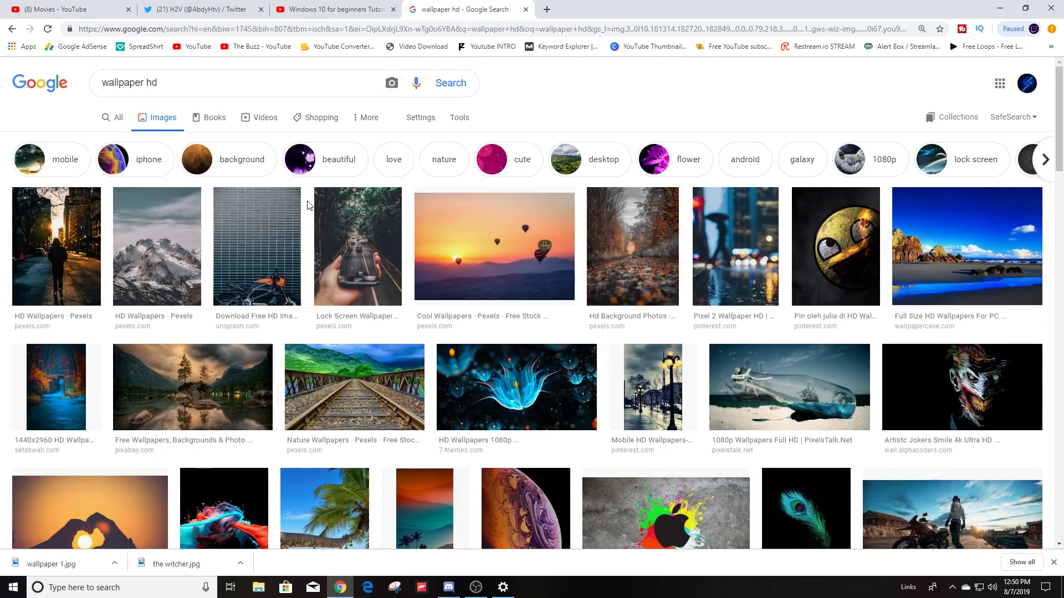
pyautogui.click(165, 86)
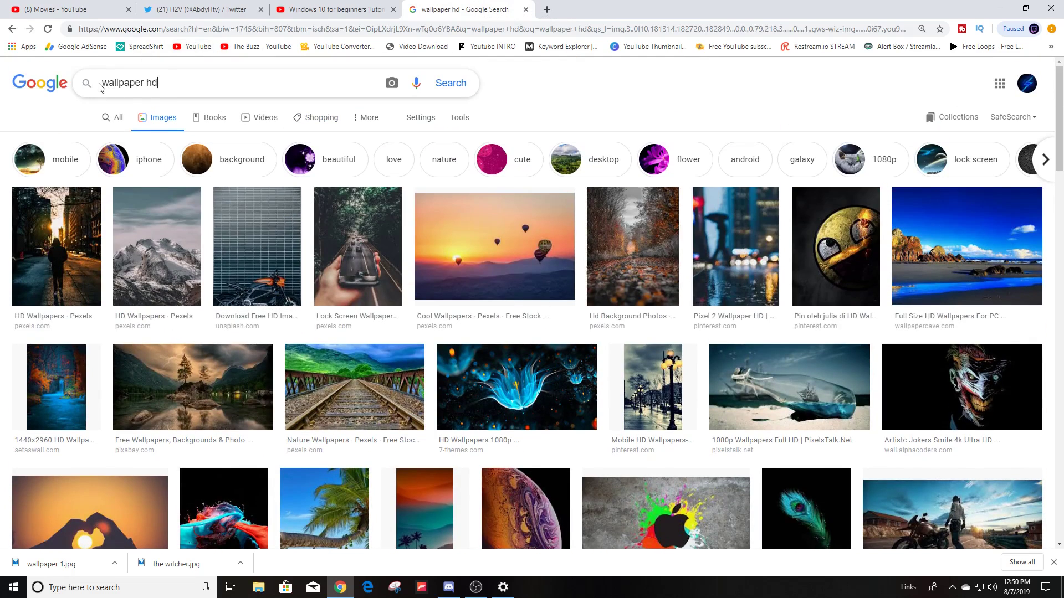
pyautogui.click(446, 91)
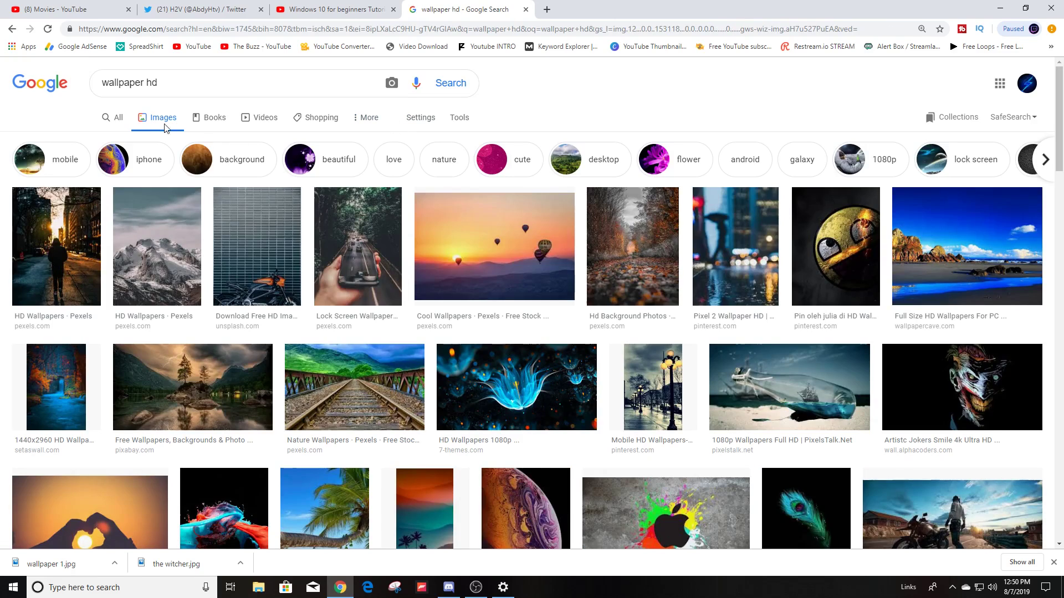
pyautogui.scroll(-7, 434, 280)
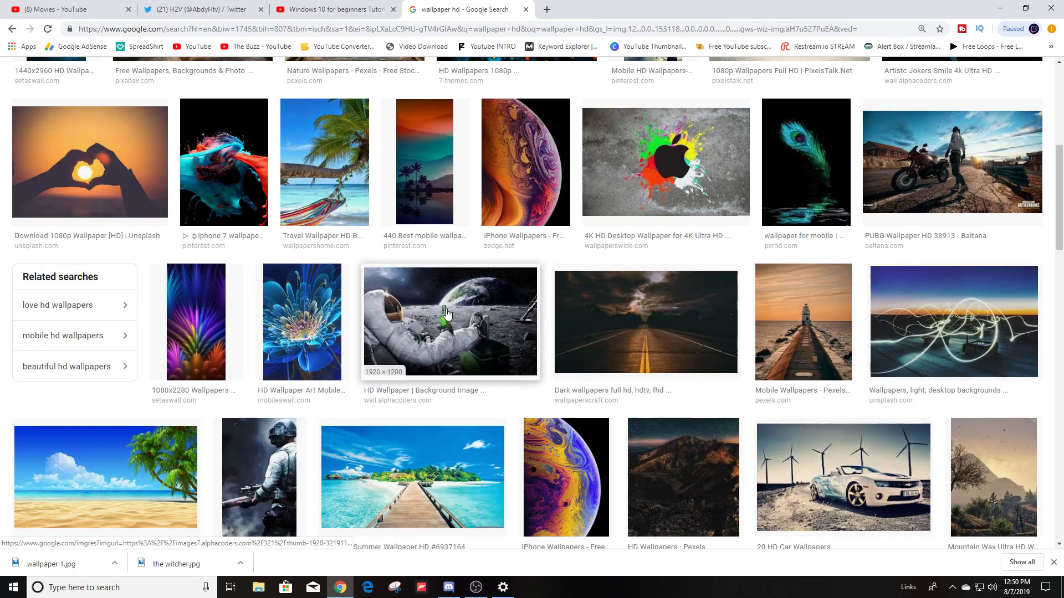
pyautogui.click(471, 319)
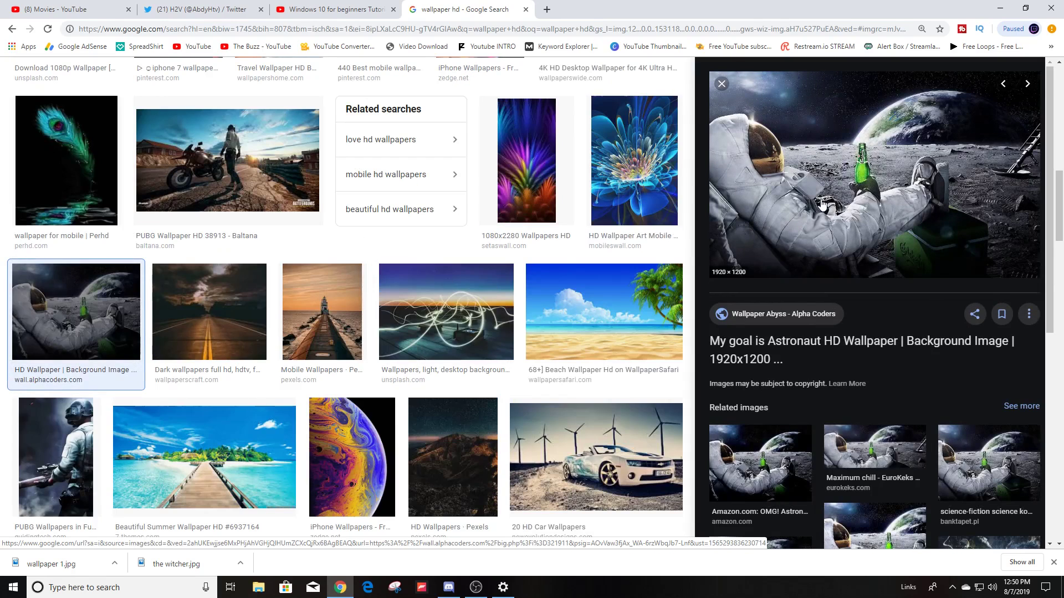
# - Save the astronaut image to the Desktop as 'wallpaper 2' in JPG format
pyautogui.rightClick(851, 173)
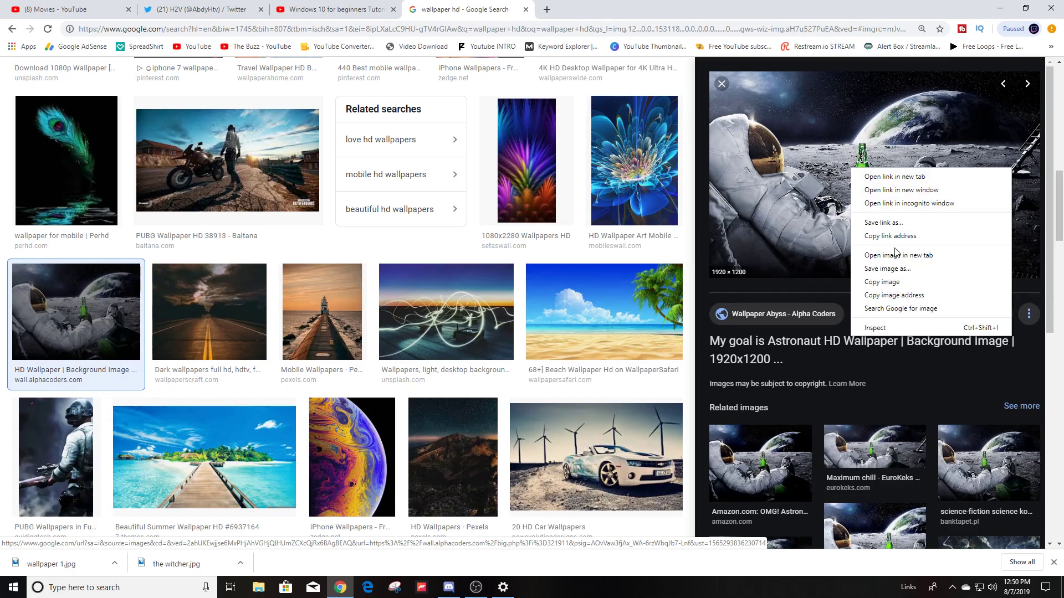
pyautogui.click(897, 268)
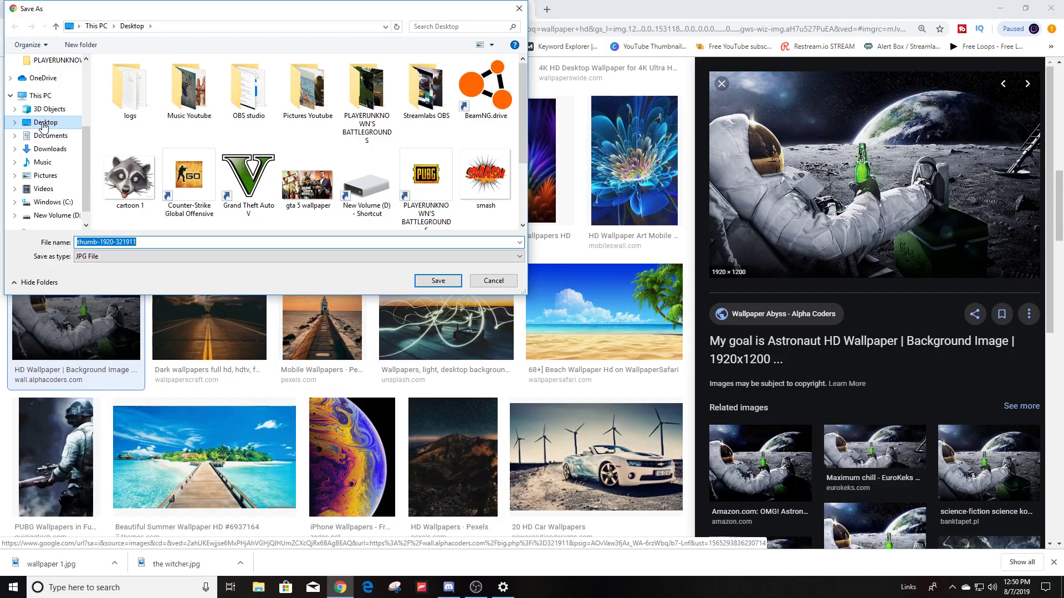
pyautogui.moveTo(137, 242); pyautogui.dragTo(83, 242)
pyautogui.press('BackSpace')
pyautogui.press('BackSpace')
pyautogui.press('BackSpace')
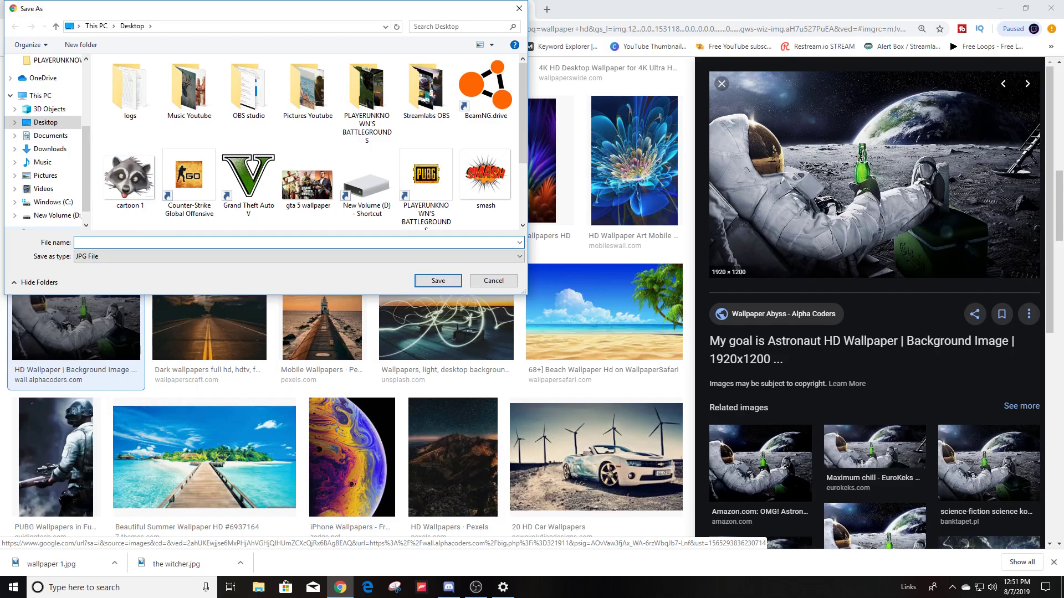
pyautogui.write('wallpaper ')
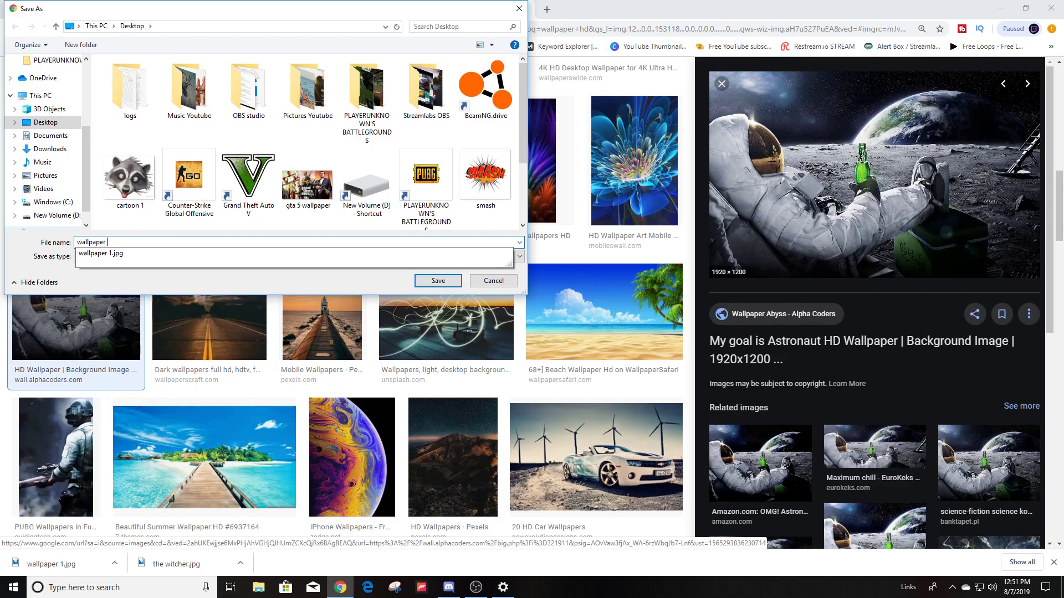
pyautogui.write('2')
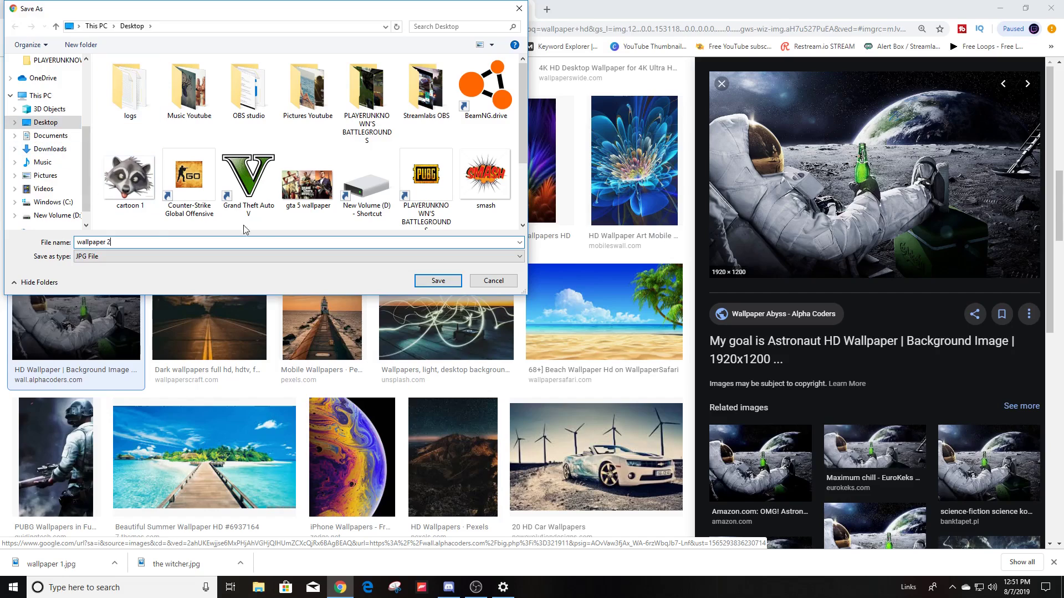
pyautogui.click(120, 257)
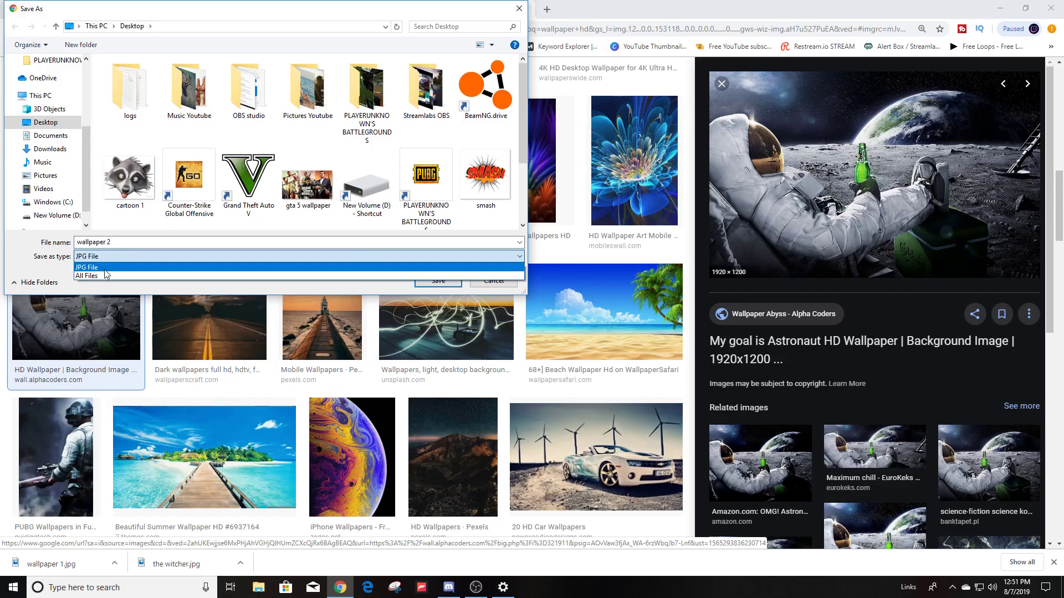
pyautogui.click(106, 267)
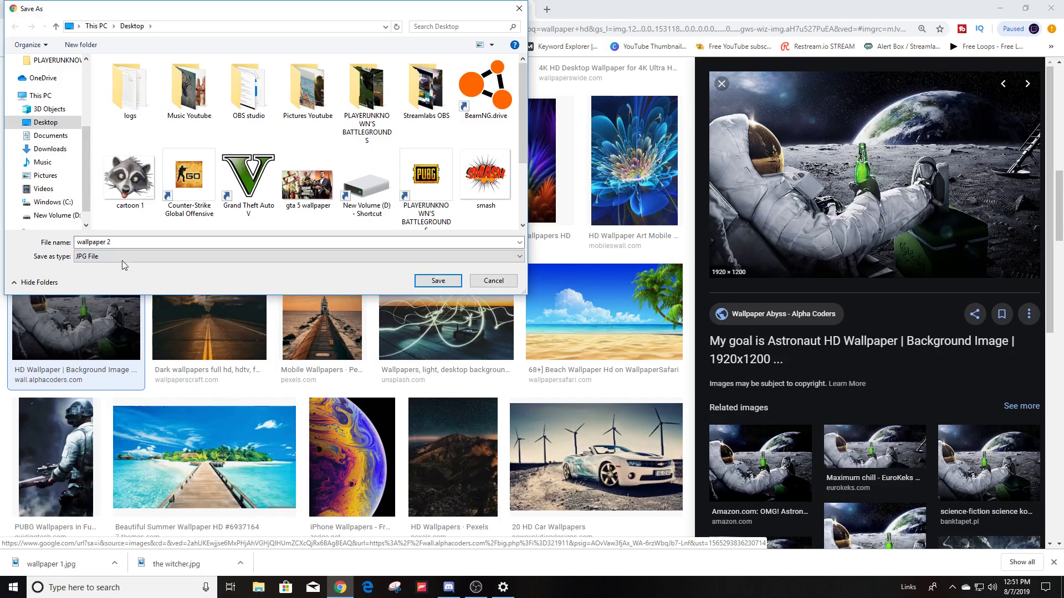
pyautogui.click(441, 284)
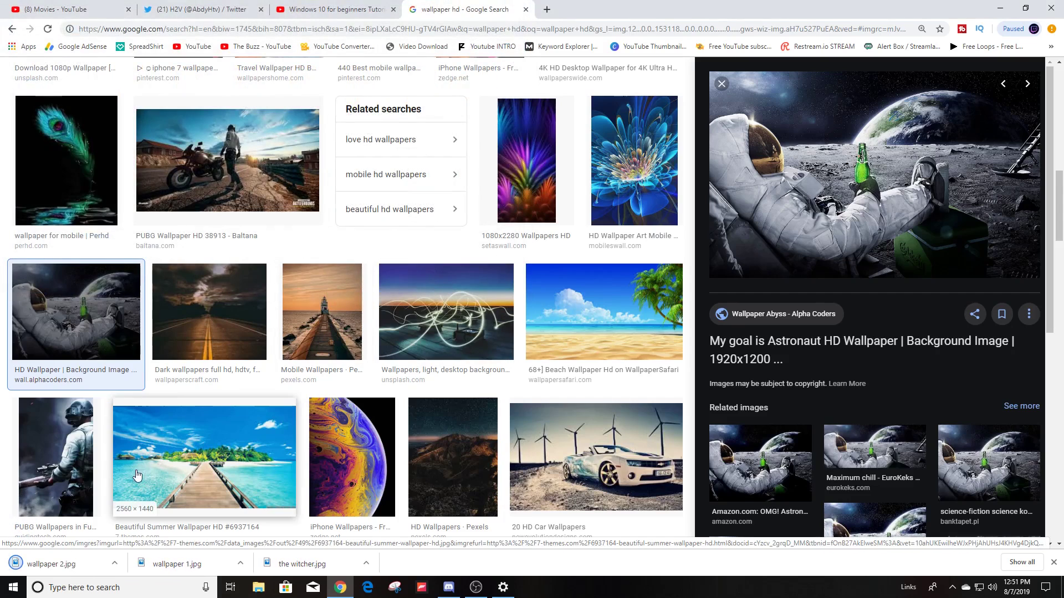
# - Minimize Chrome, view wallpaper 2 in Photos, then close Photos and Settings
pyautogui.click(1000, 8)
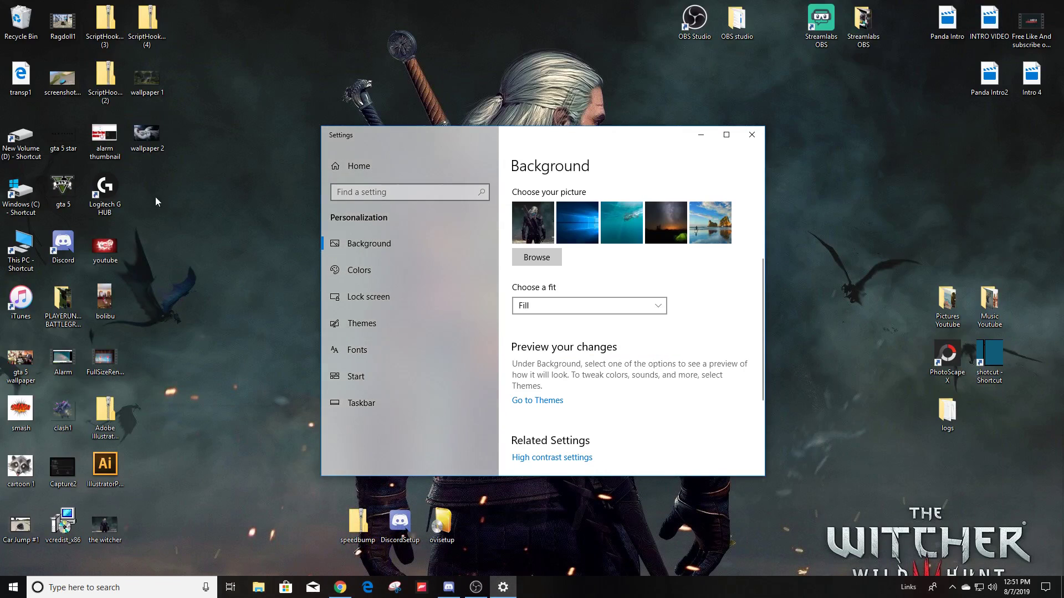
pyautogui.doubleClick(158, 135)
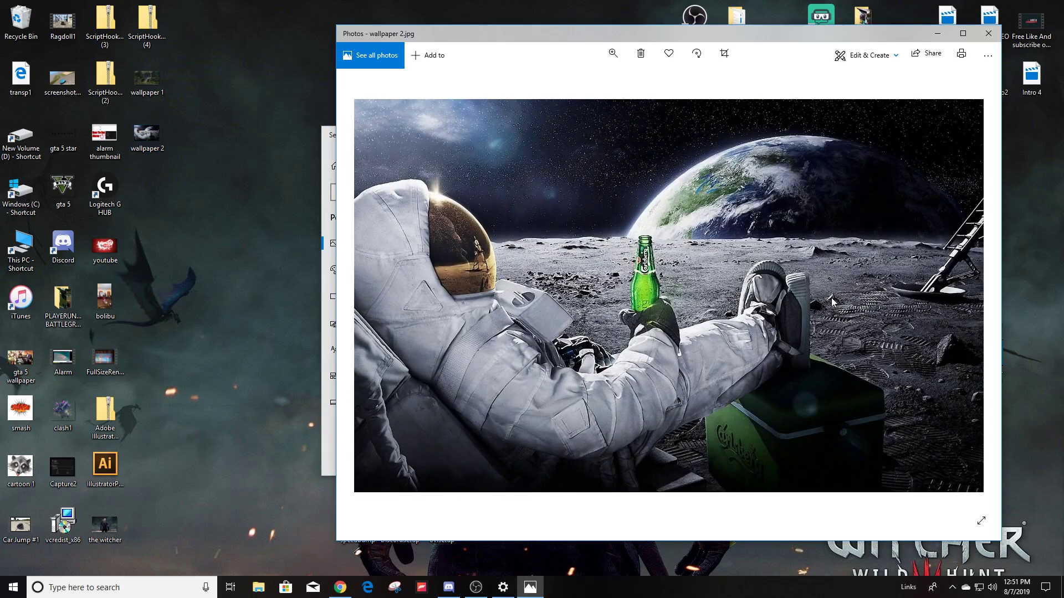
pyautogui.click(988, 33)
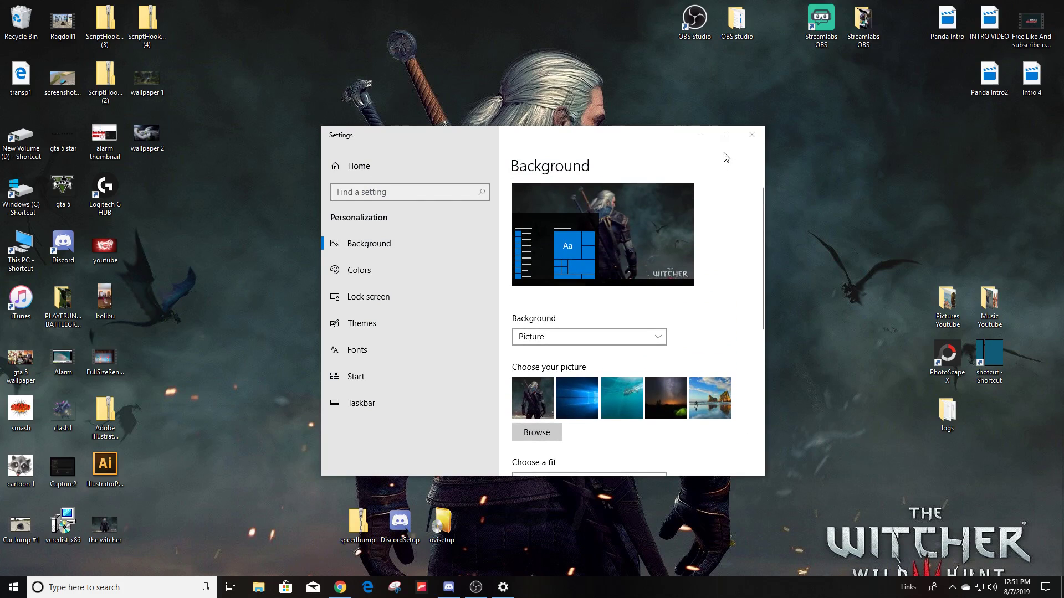
pyautogui.click(752, 135)
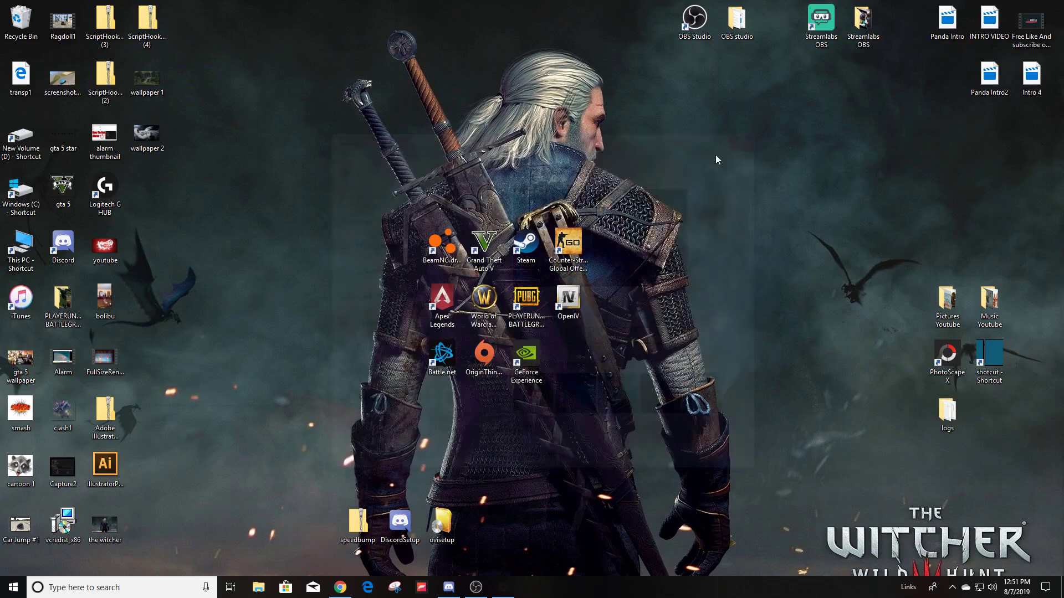
# - Open Personalize from the desktop menu and set wallpaper 2 as the background picture
pyautogui.rightClick(735, 180)
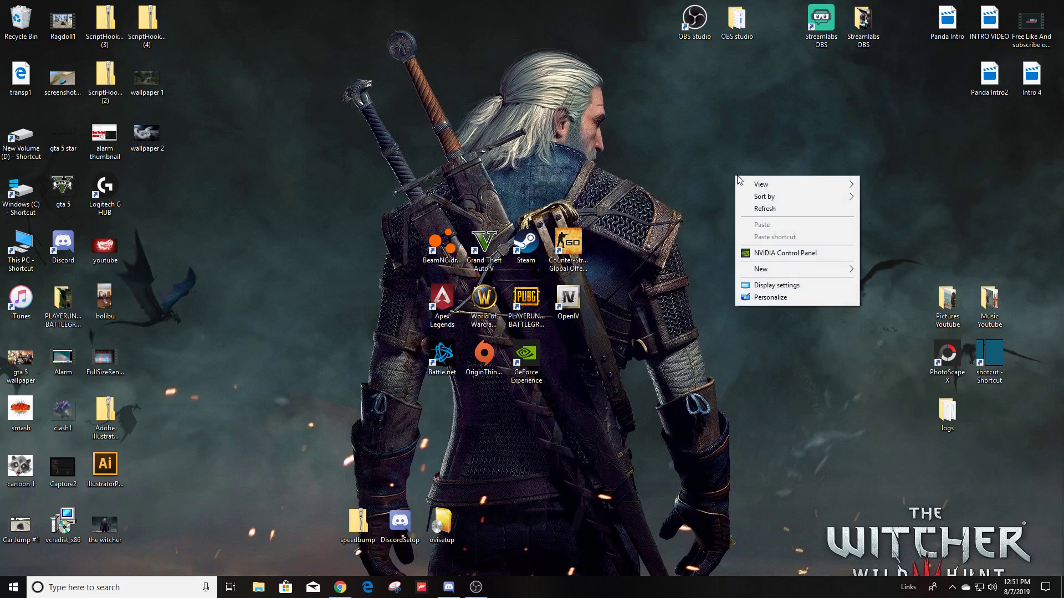
pyautogui.click(773, 297)
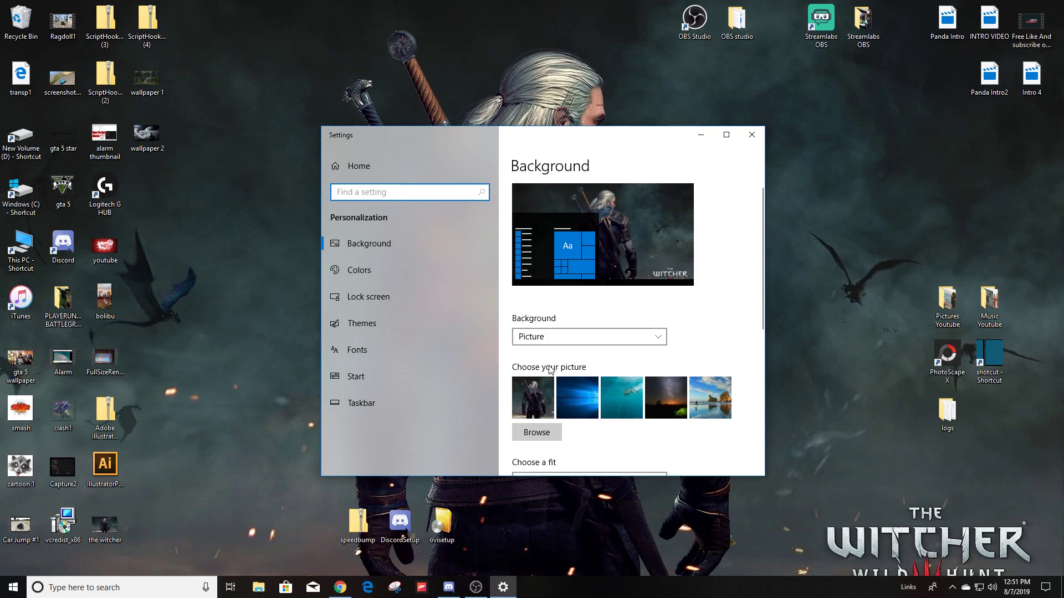
pyautogui.scroll(-3, 541, 334)
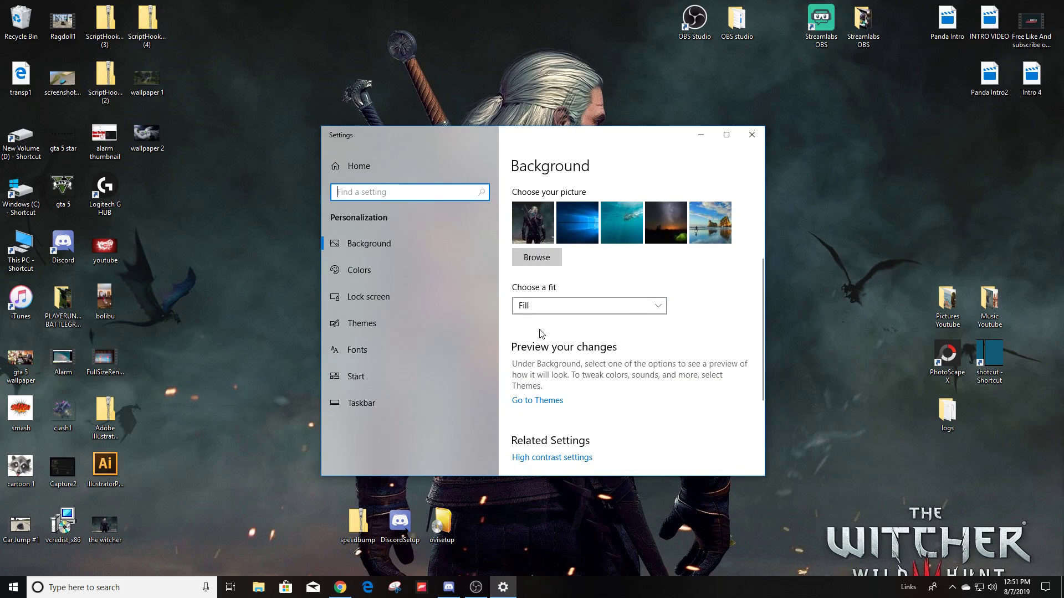
pyautogui.click(536, 257)
pyautogui.scroll(-3, 541, 264)
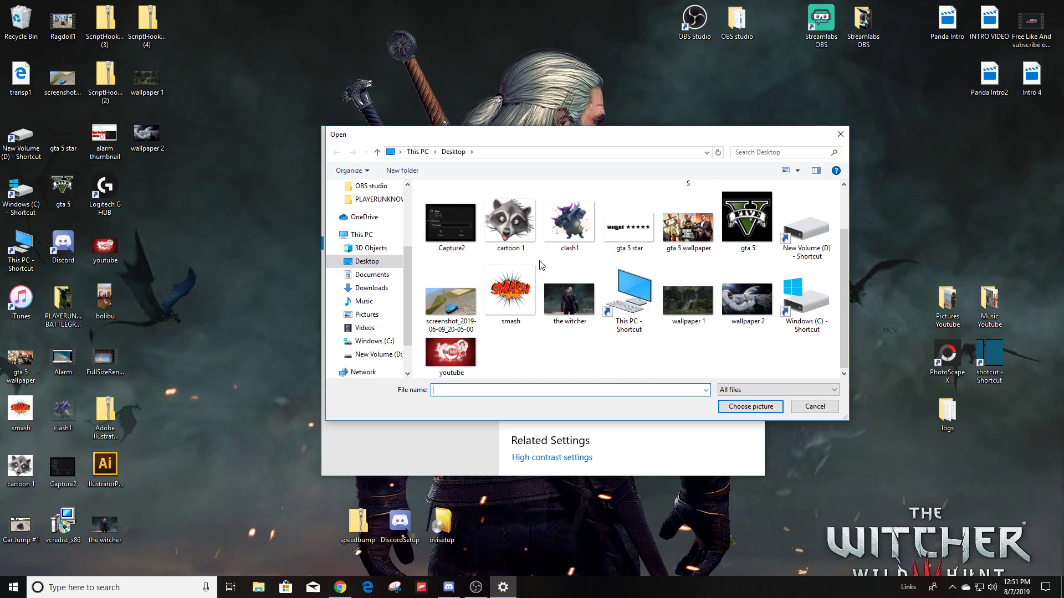
pyautogui.click(749, 297)
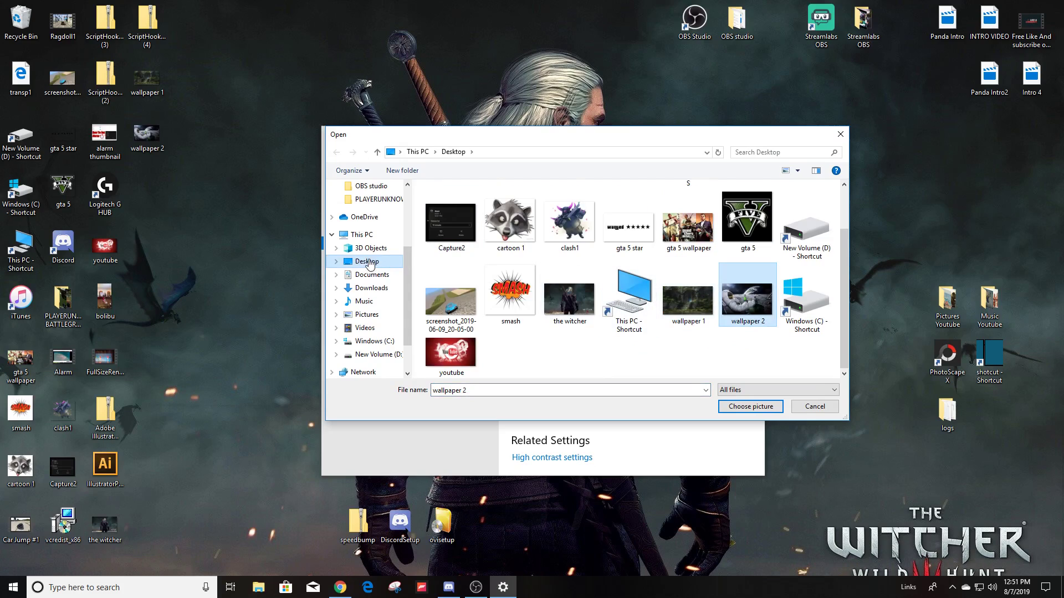
pyautogui.click(743, 408)
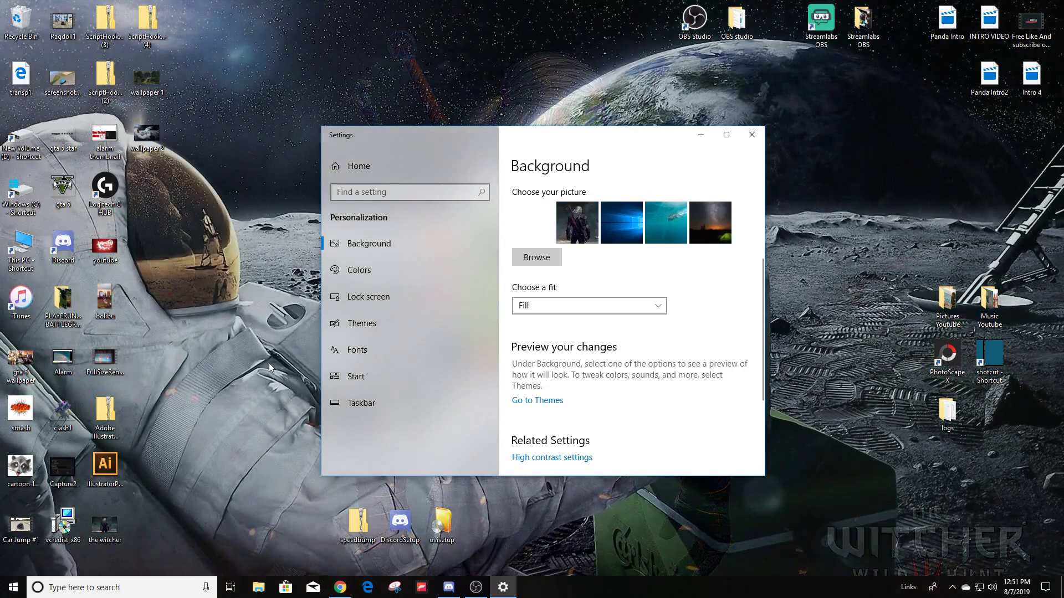
pyautogui.moveTo(547, 145)
pyautogui.mouseDown()
pyautogui.moveTo(1, 131)
pyautogui.moveTo(634, 235)
pyautogui.moveTo(664, 199)
pyautogui.moveTo(567, 56)
pyautogui.moveTo(527, 111)
pyautogui.moveTo(556, 128)
pyautogui.mouseUp()
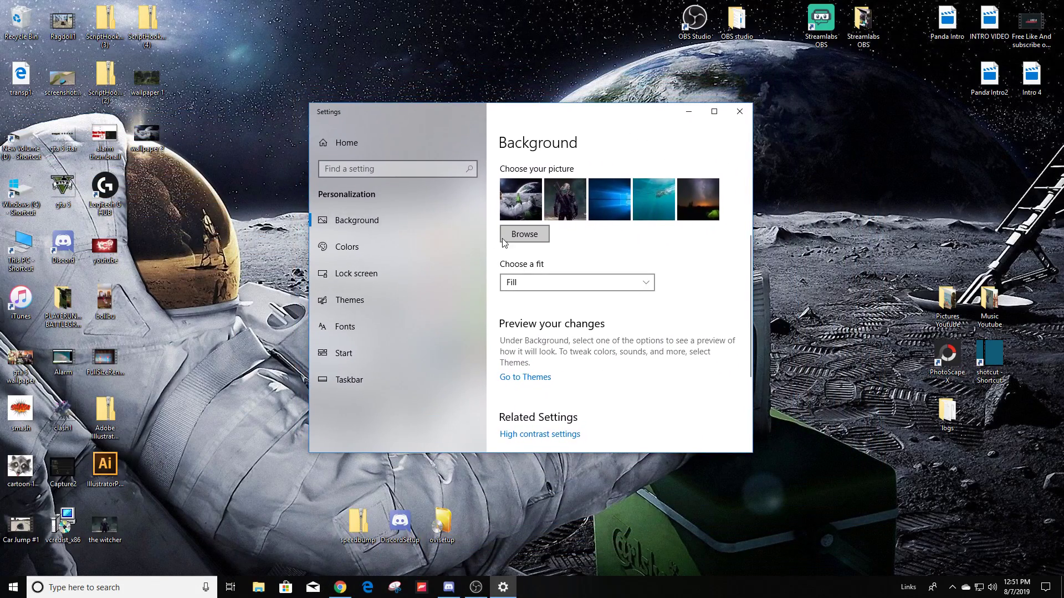
# - Reopen the Browse picture dialog on the Desktop folder
pyautogui.click(516, 235)
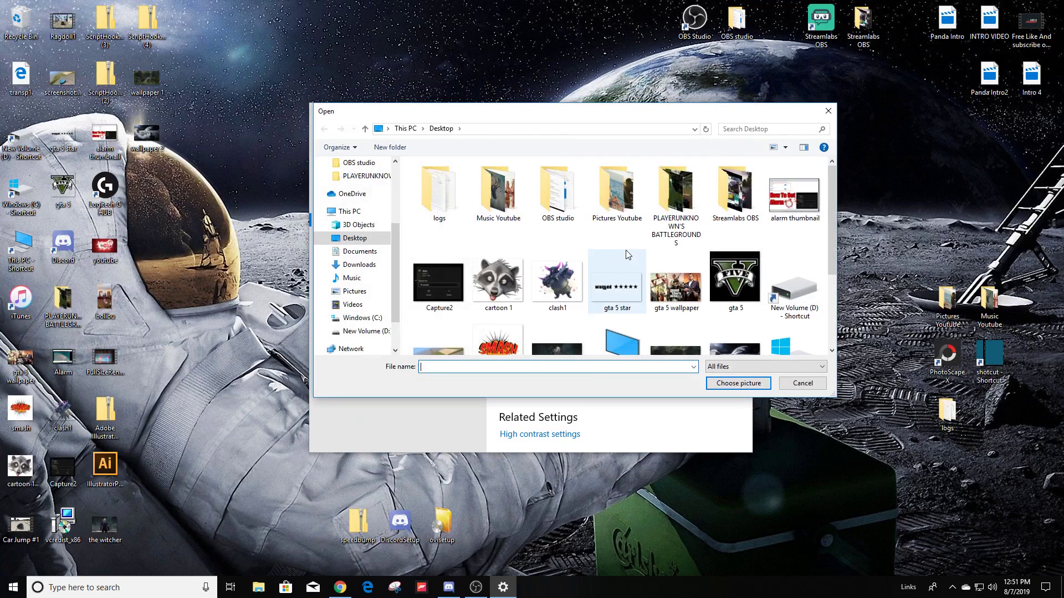
pyautogui.scroll(-3, 627, 254)
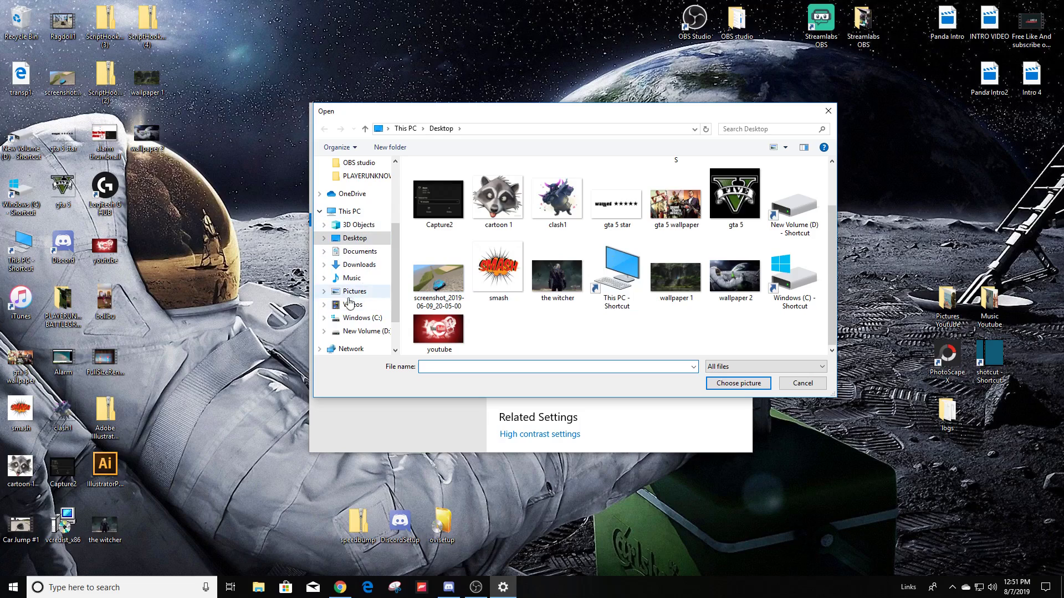
pyautogui.moveTo(396, 257); pyautogui.dragTo(394, 194)
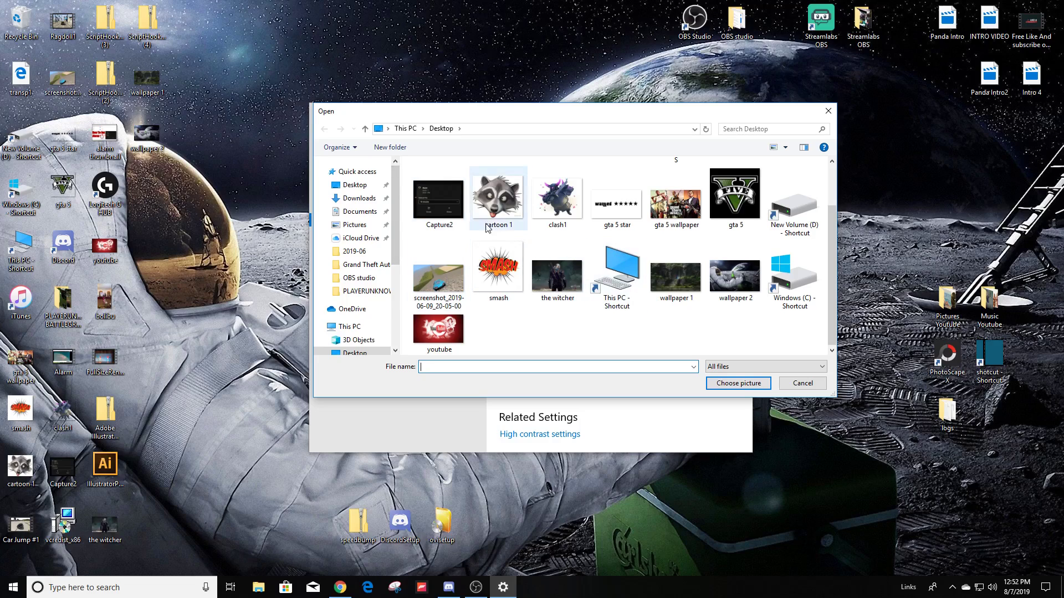
# - Close the file picker and preview the astronaut wallpaper with Fit and Stretch
pyautogui.click(826, 113)
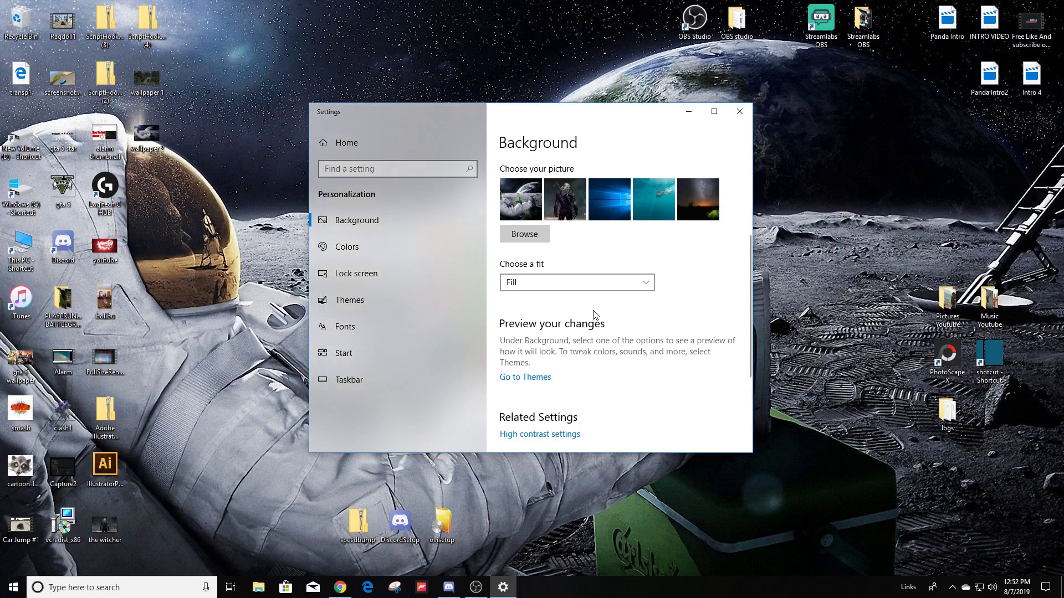
pyautogui.click(554, 283)
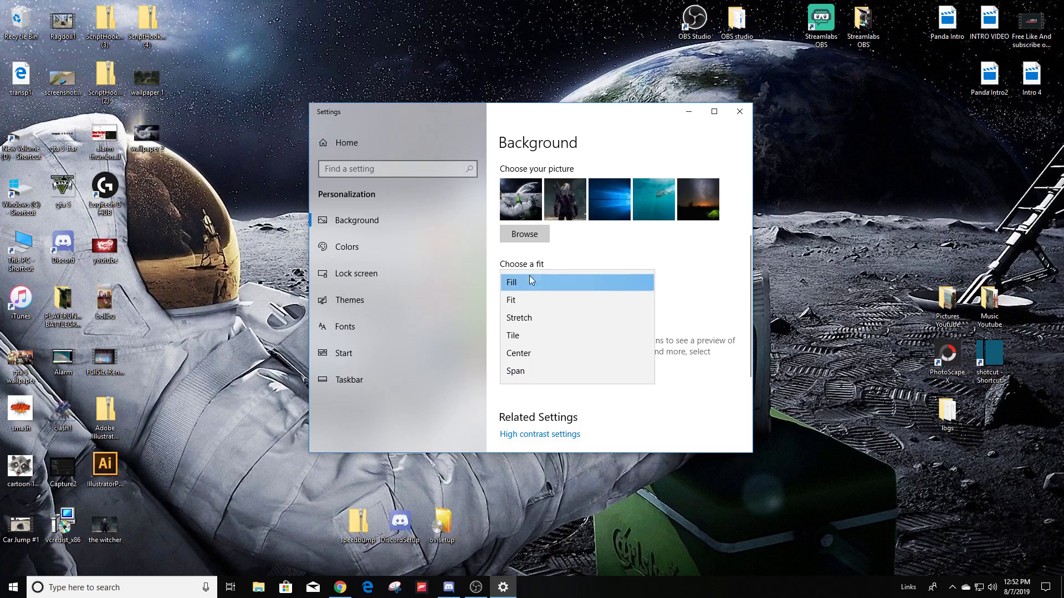
pyautogui.click(516, 300)
pyautogui.click(532, 283)
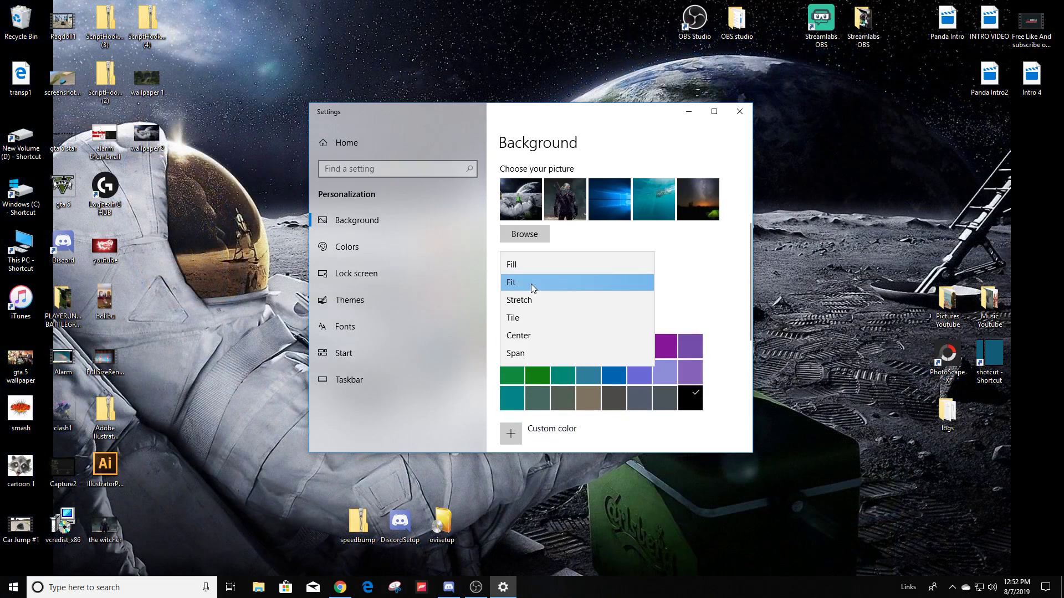
pyautogui.click(527, 303)
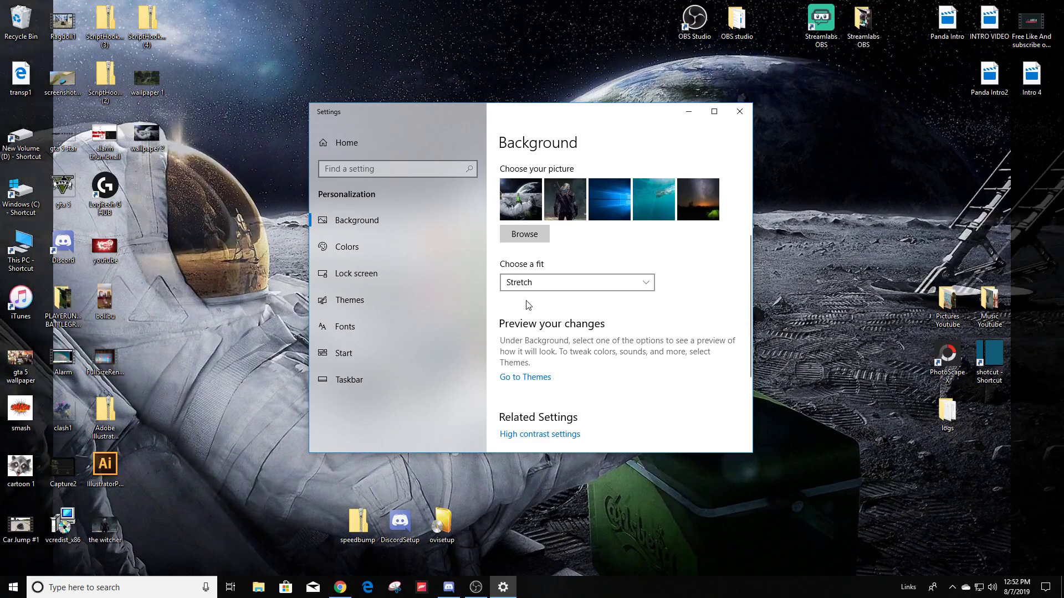
# - Set the wallpaper fit to Tile and go to the Colors page
pyautogui.click(545, 284)
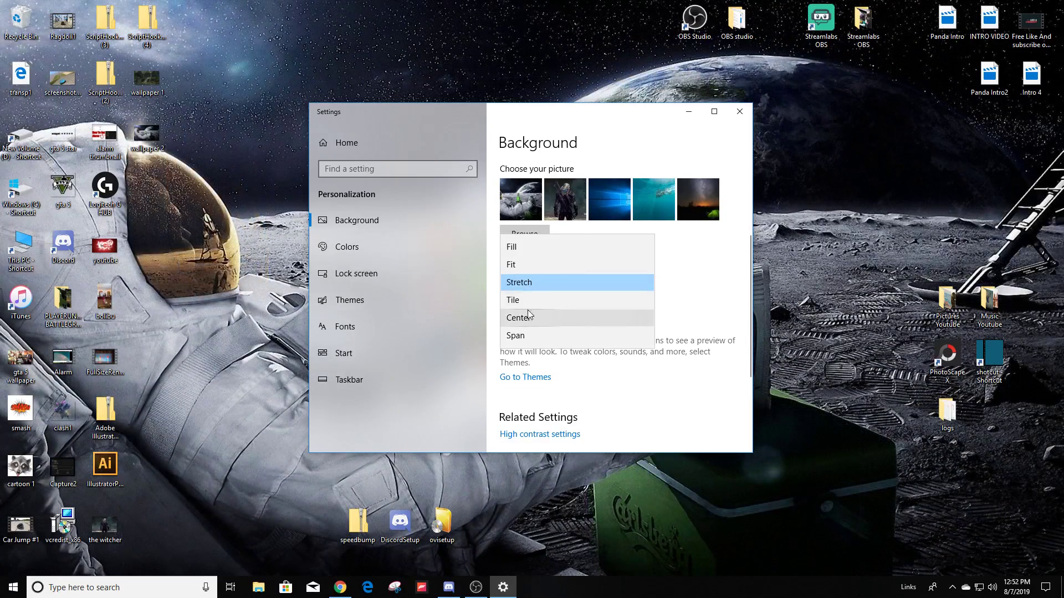
pyautogui.click(543, 297)
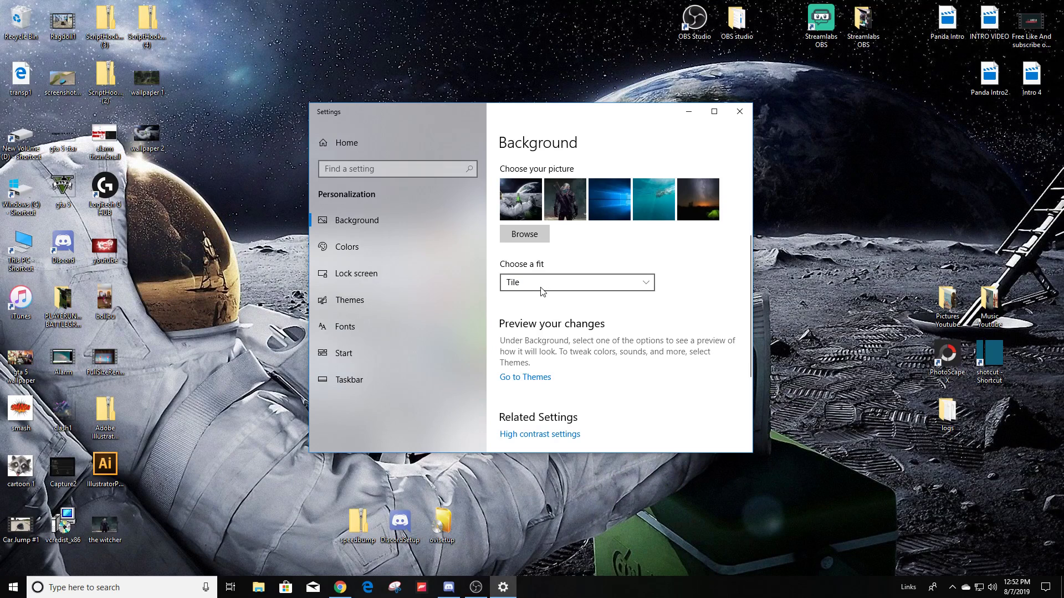
pyautogui.click(545, 285)
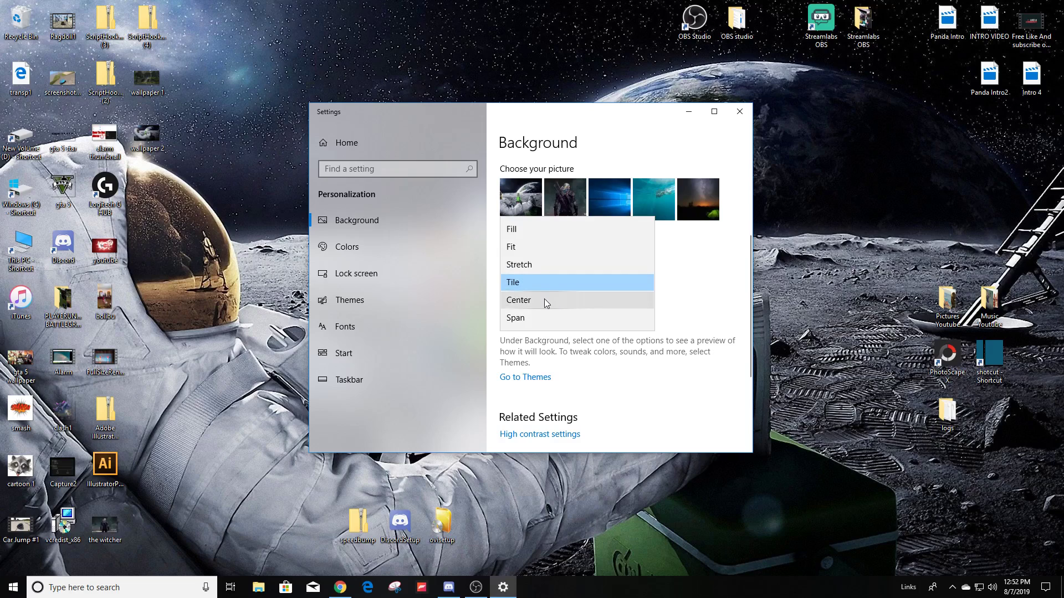
pyautogui.click(482, 303)
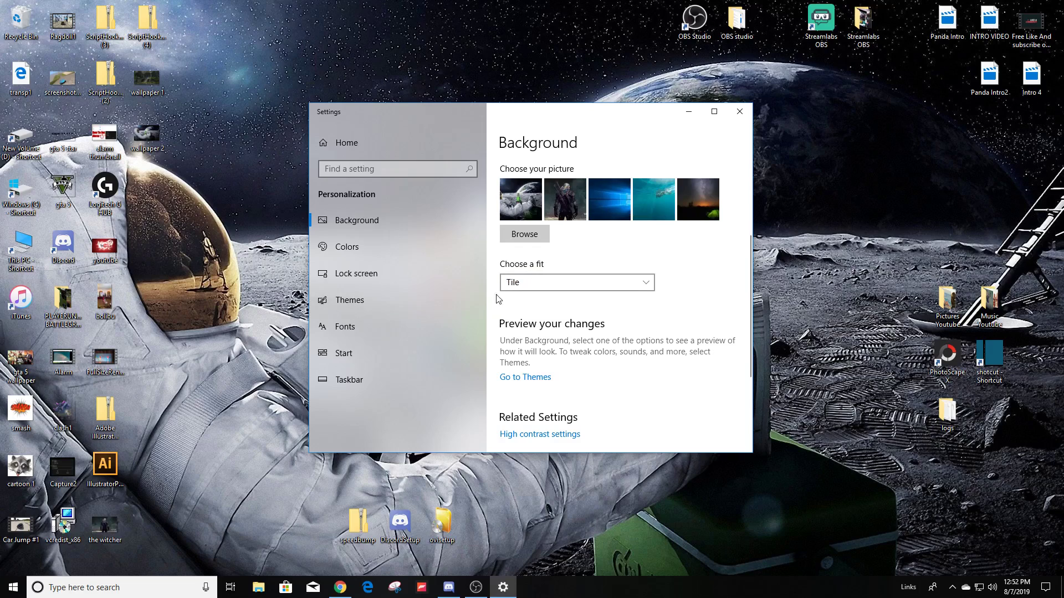
pyautogui.click(395, 247)
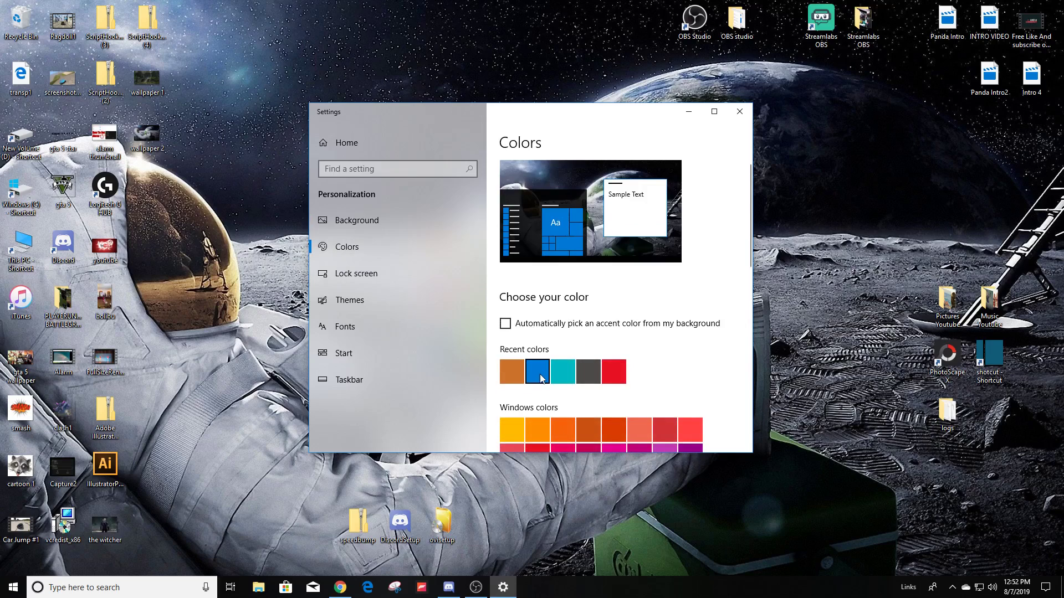
# - Make the background a solid colour, trying red, orange and then black
pyautogui.click(357, 221)
pyautogui.click(551, 314)
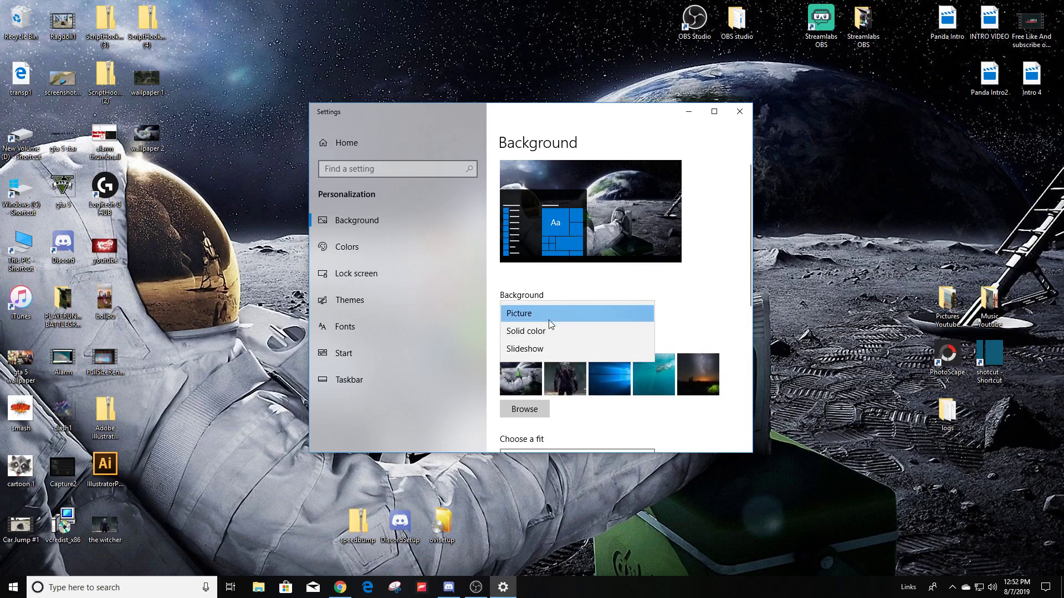
pyautogui.click(541, 313)
pyautogui.click(540, 313)
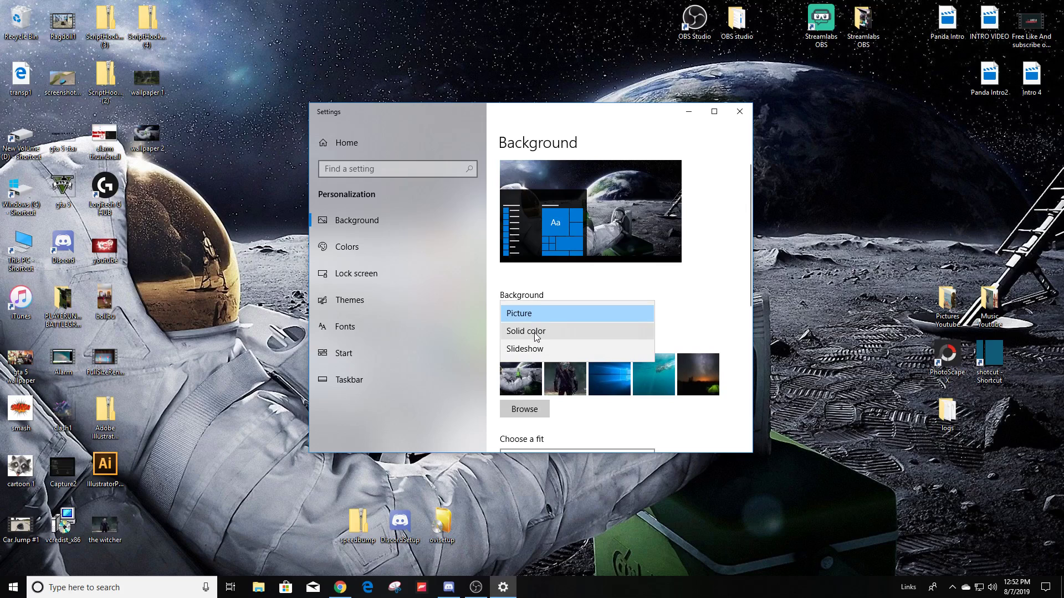
pyautogui.click(536, 332)
pyautogui.click(537, 373)
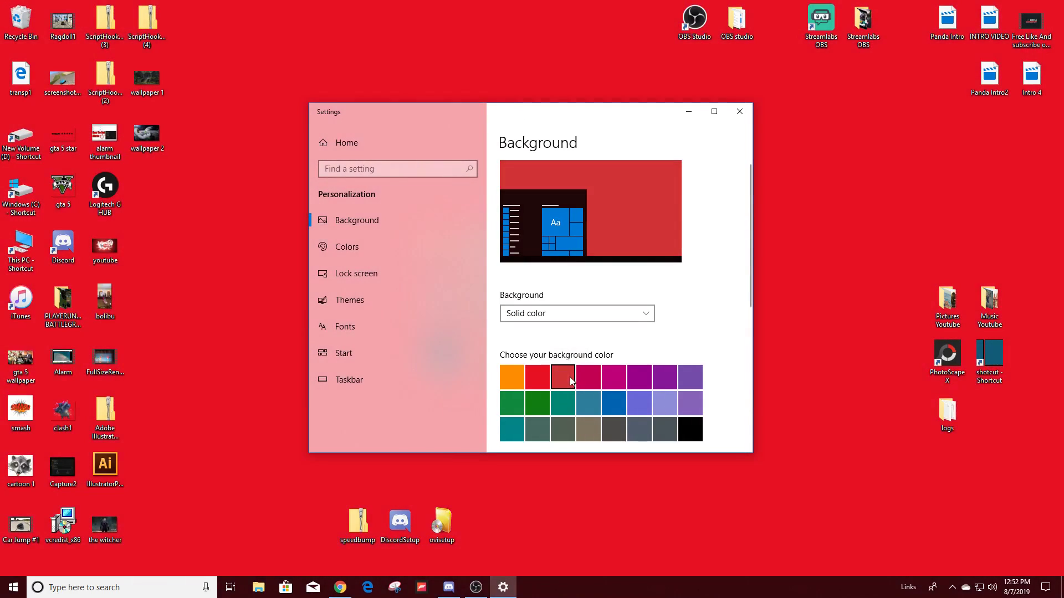
pyautogui.click(511, 376)
pyautogui.scroll(-3, 521, 384)
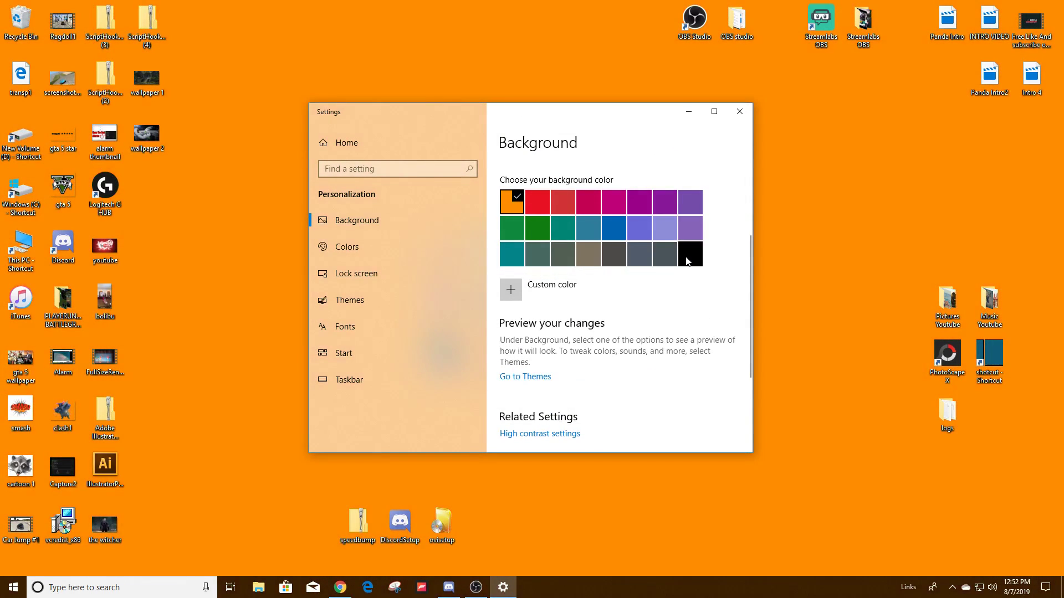
pyautogui.click(687, 260)
# - Change the background type to a Slideshow of the Windows 10 album
pyautogui.scroll(3, 584, 352)
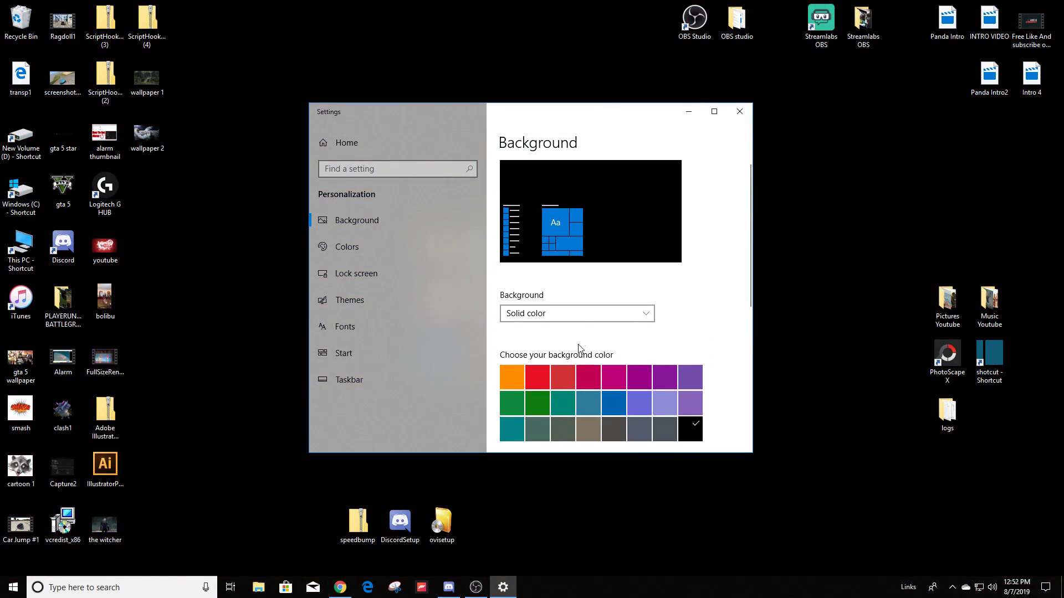
pyautogui.click(560, 313)
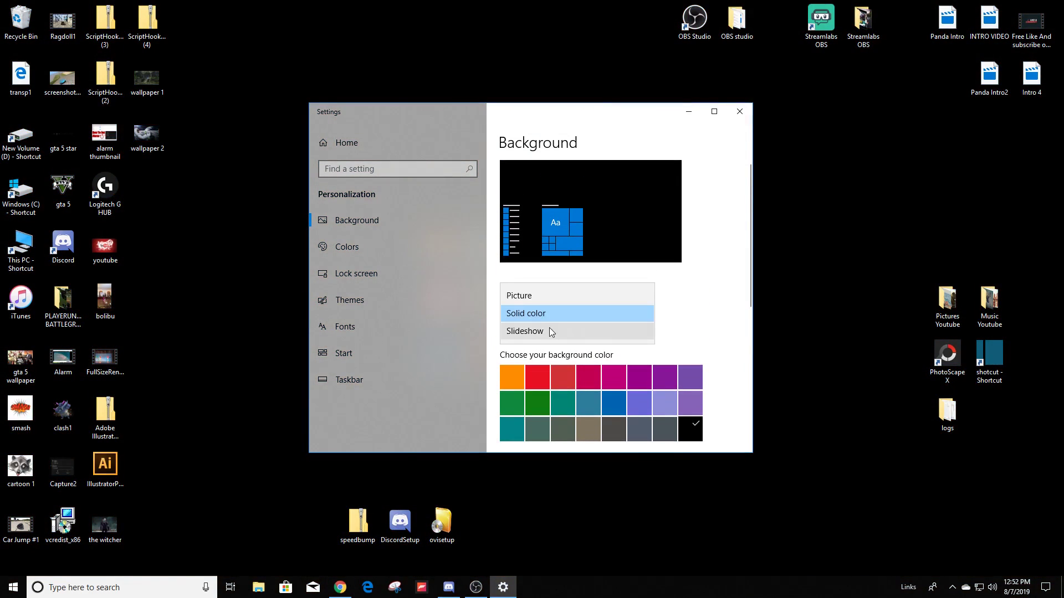
pyautogui.click(551, 329)
# - Make the slideshow change pictures every 1 minute
pyautogui.scroll(-3, 637, 382)
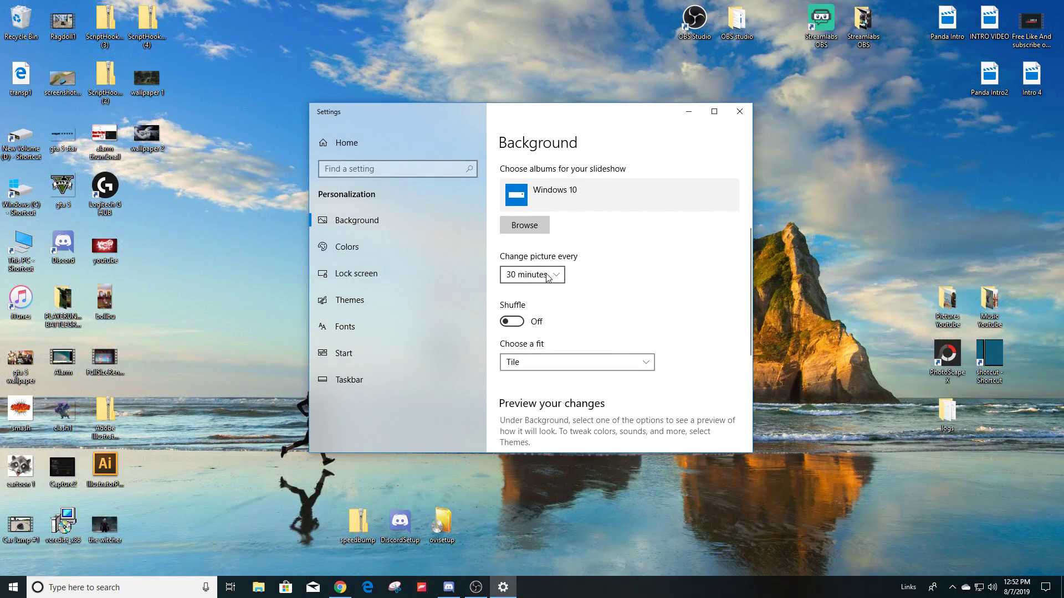
pyautogui.click(549, 279)
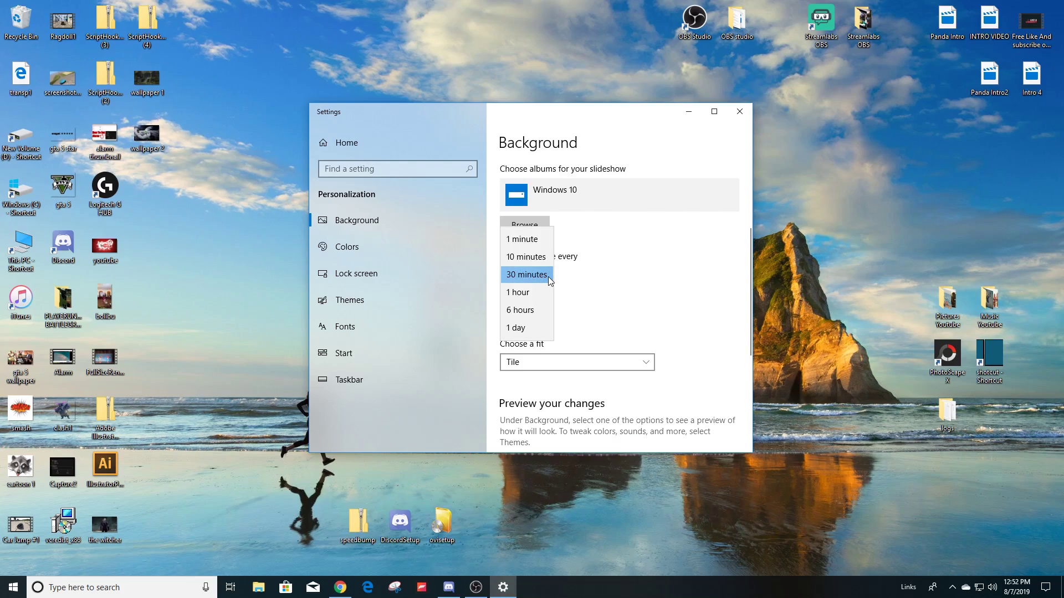
pyautogui.click(534, 239)
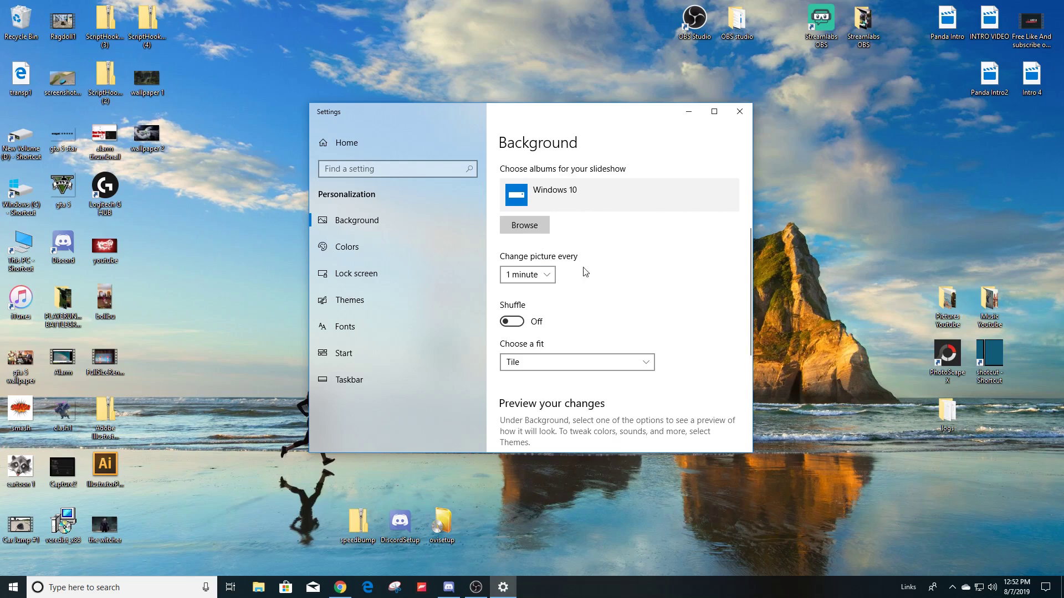
pyautogui.scroll(1, 615, 310)
pyautogui.scroll(-3, 559, 316)
# - Turn Shuffle on for the slideshow, keeping the 1 minute interval
pyautogui.click(515, 323)
pyautogui.click(530, 275)
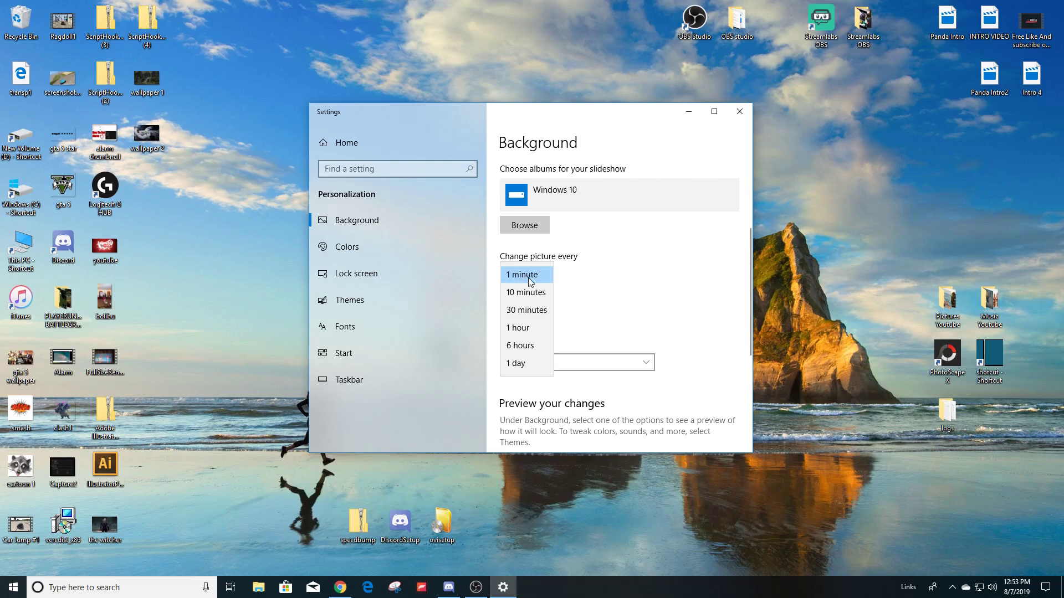
pyautogui.click(570, 294)
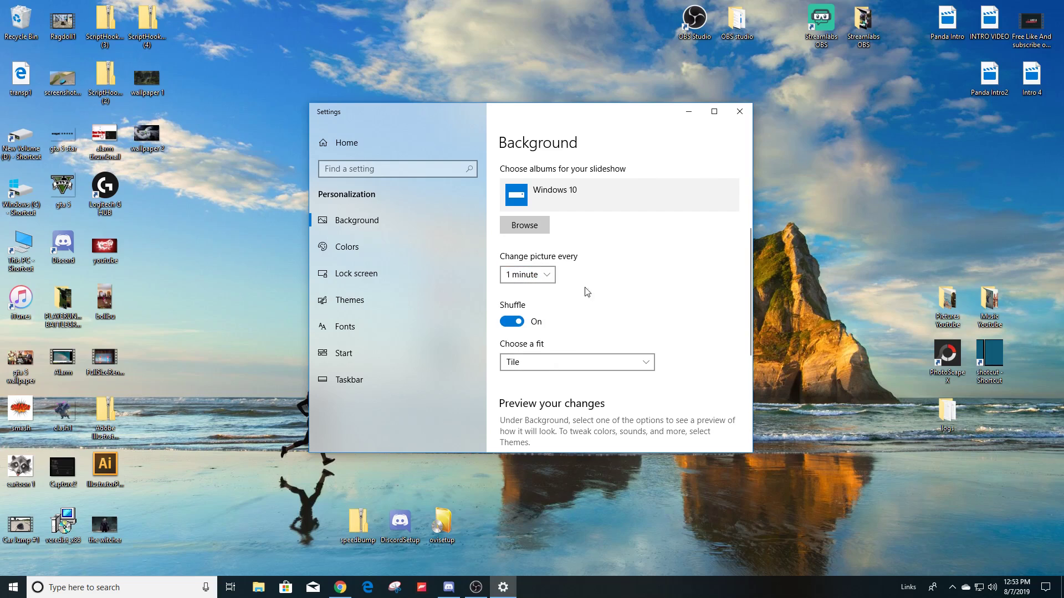
pyautogui.scroll(-3, 576, 301)
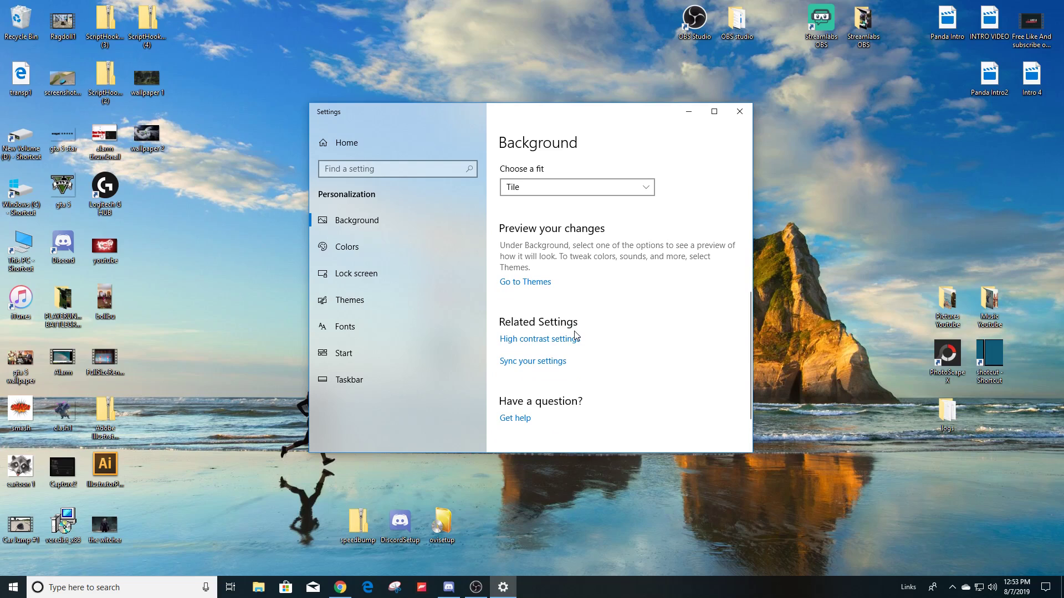
# - In Colors, try orange and then red accent colours, previewing each in the Start menu
pyautogui.click(356, 249)
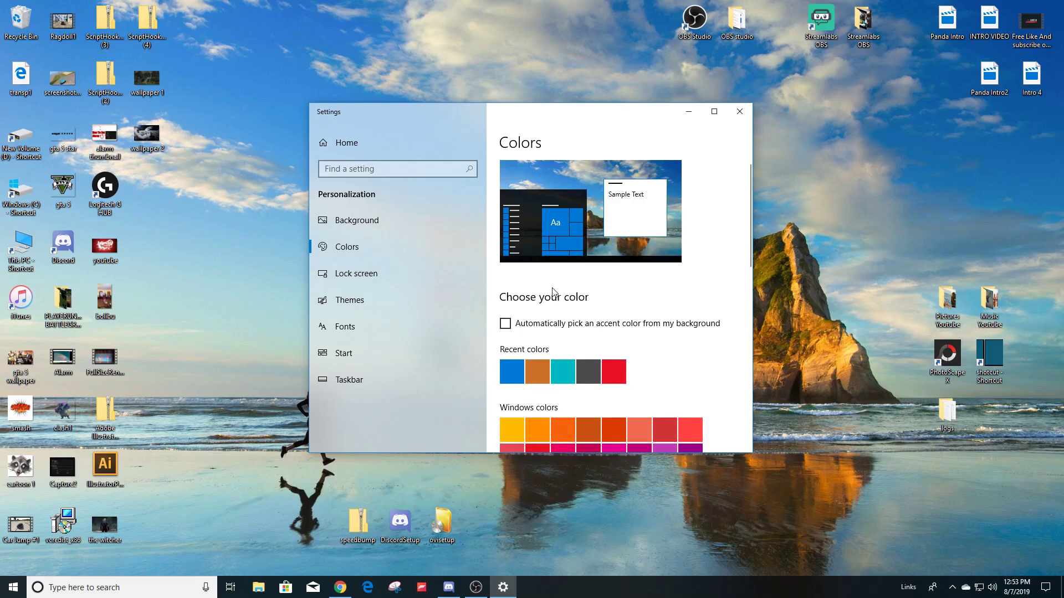
pyautogui.click(537, 371)
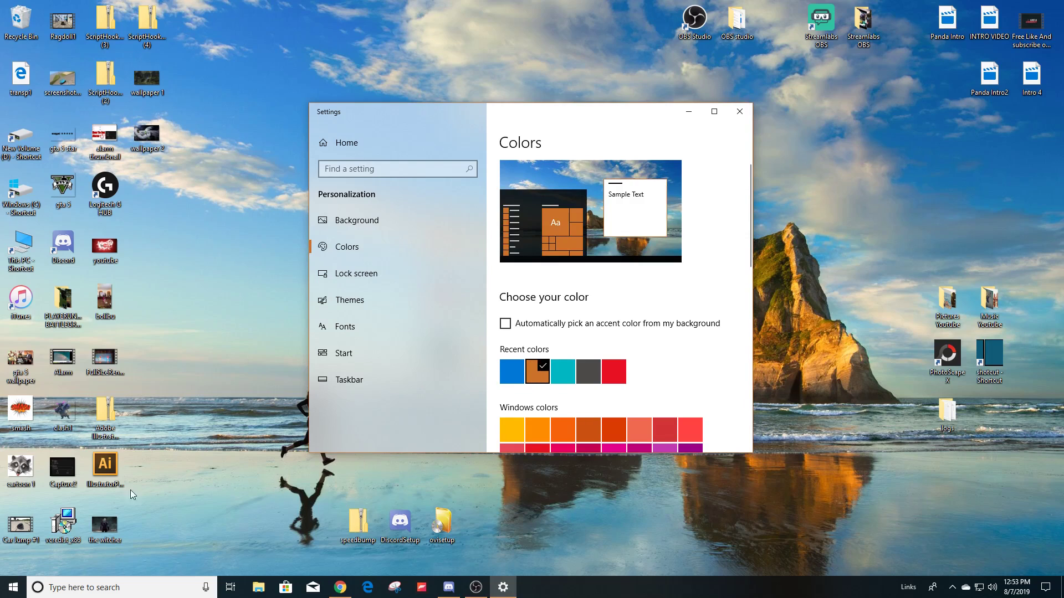
pyautogui.click(15, 586)
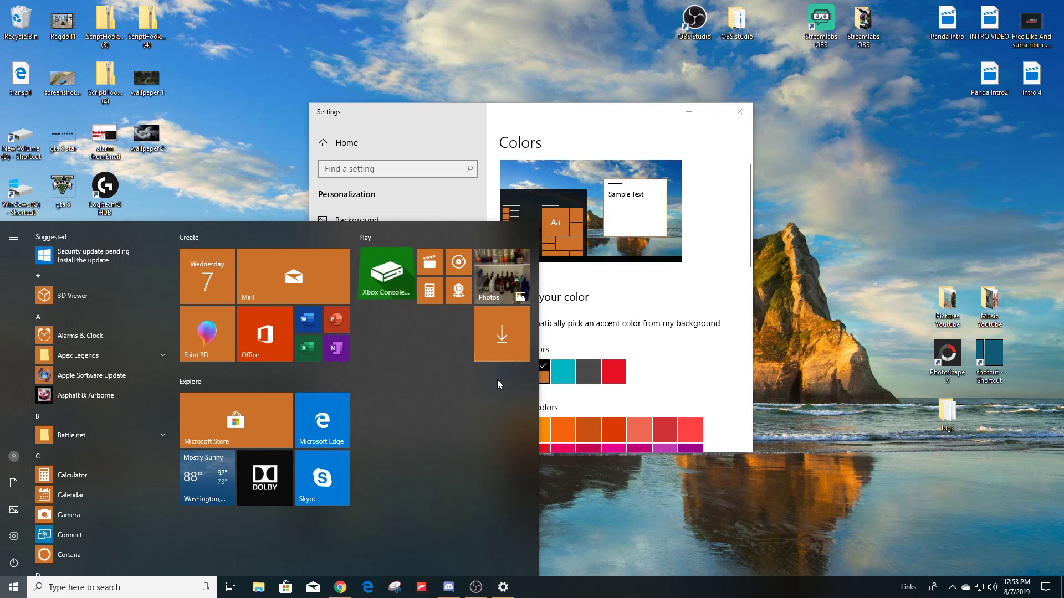
pyautogui.click(609, 373)
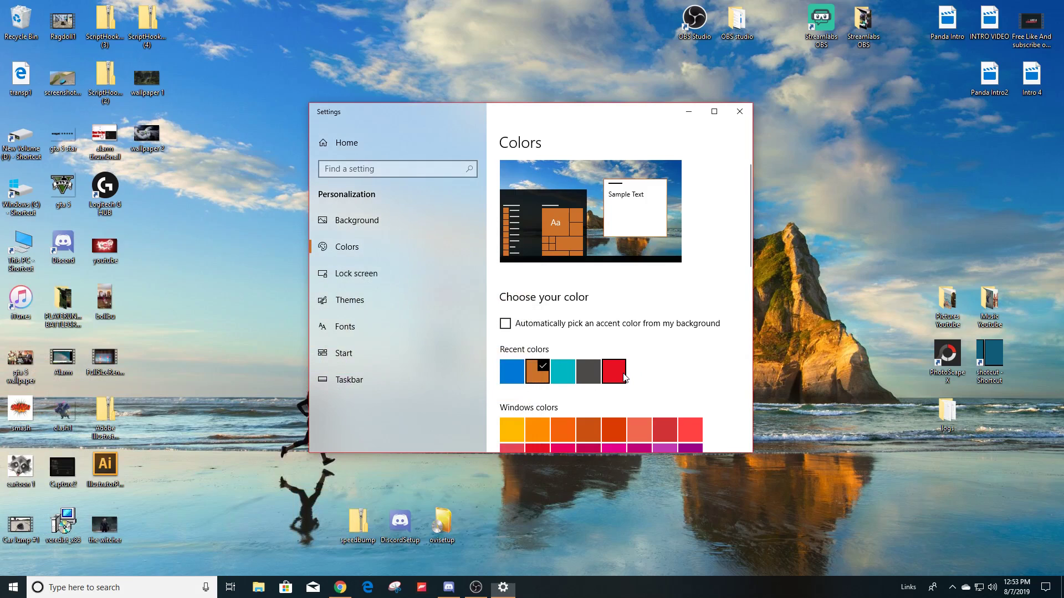
pyautogui.click(14, 578)
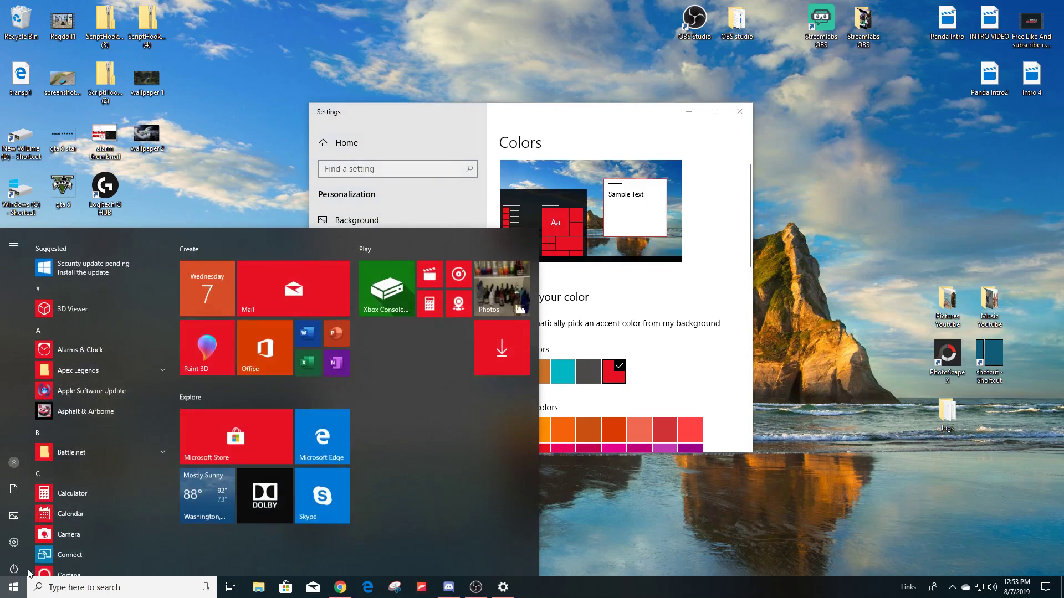
pyautogui.click(677, 383)
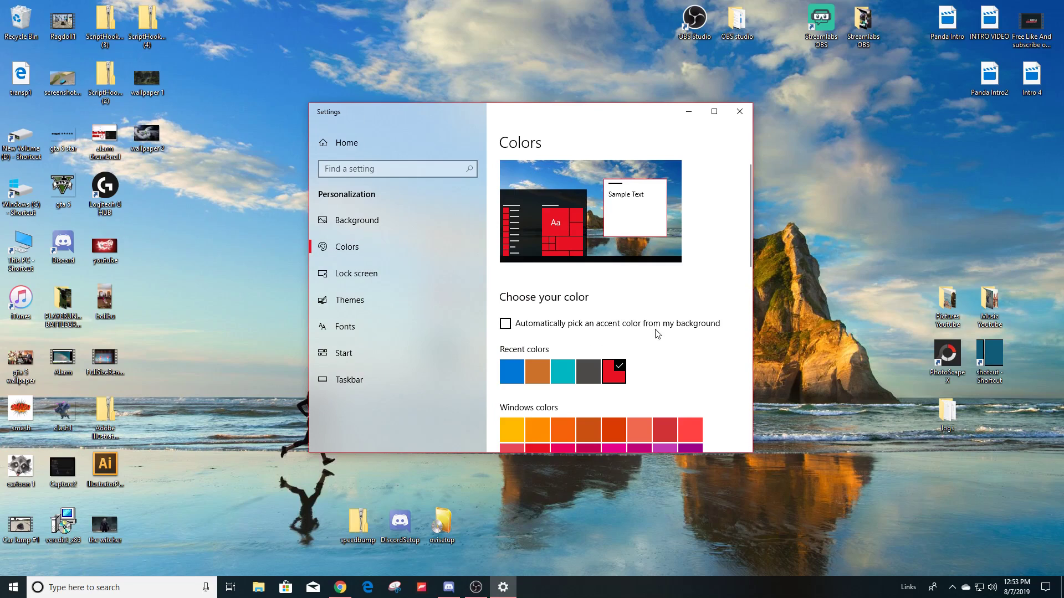
# - Leave automatic accent from the background off and set the accent colour to blue
pyautogui.click(505, 326)
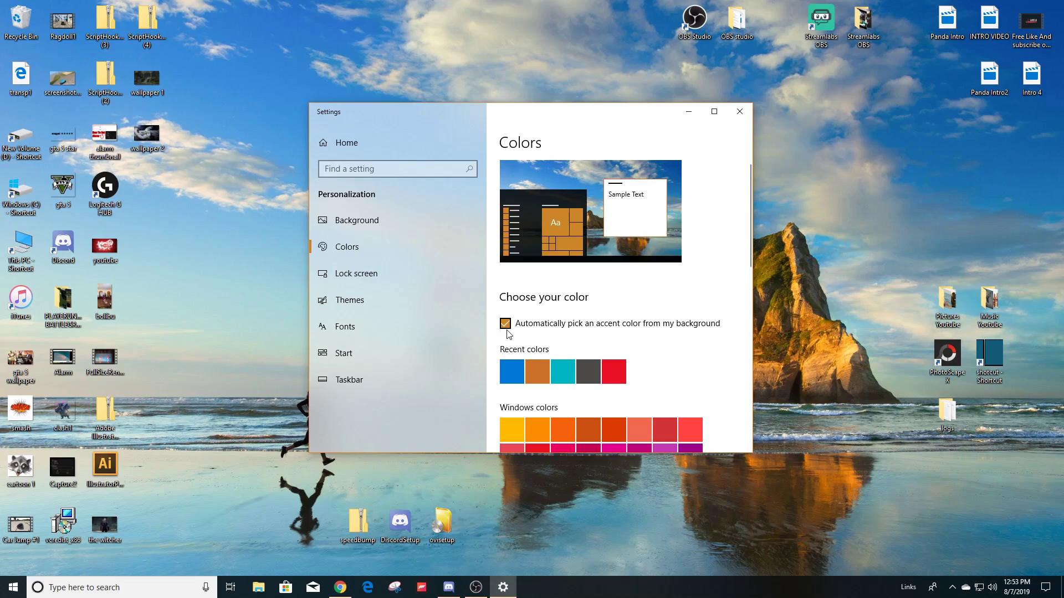
pyautogui.click(505, 325)
pyautogui.click(513, 373)
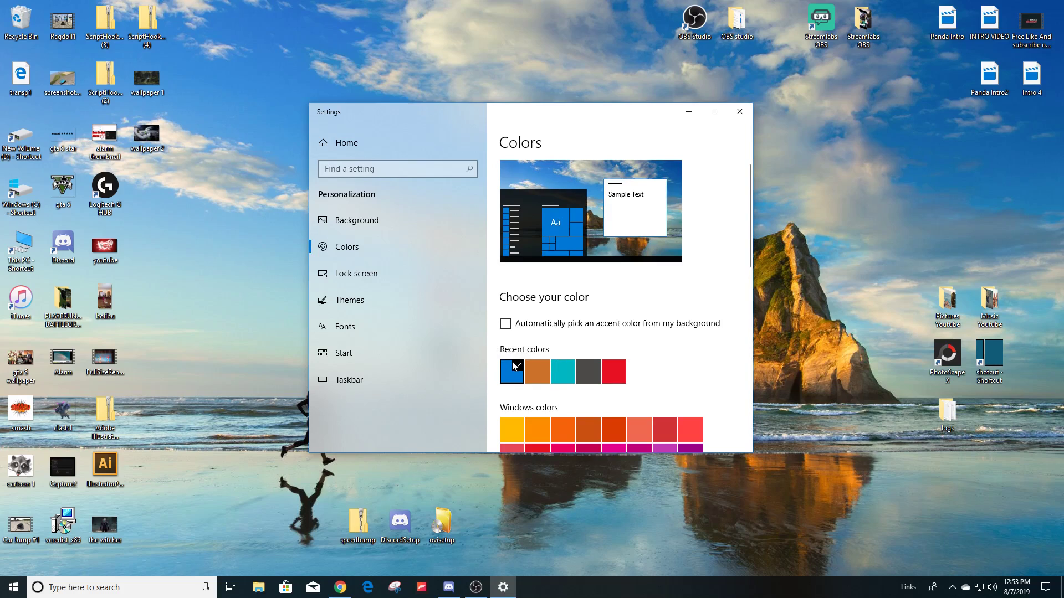
pyautogui.scroll(-3, 674, 378)
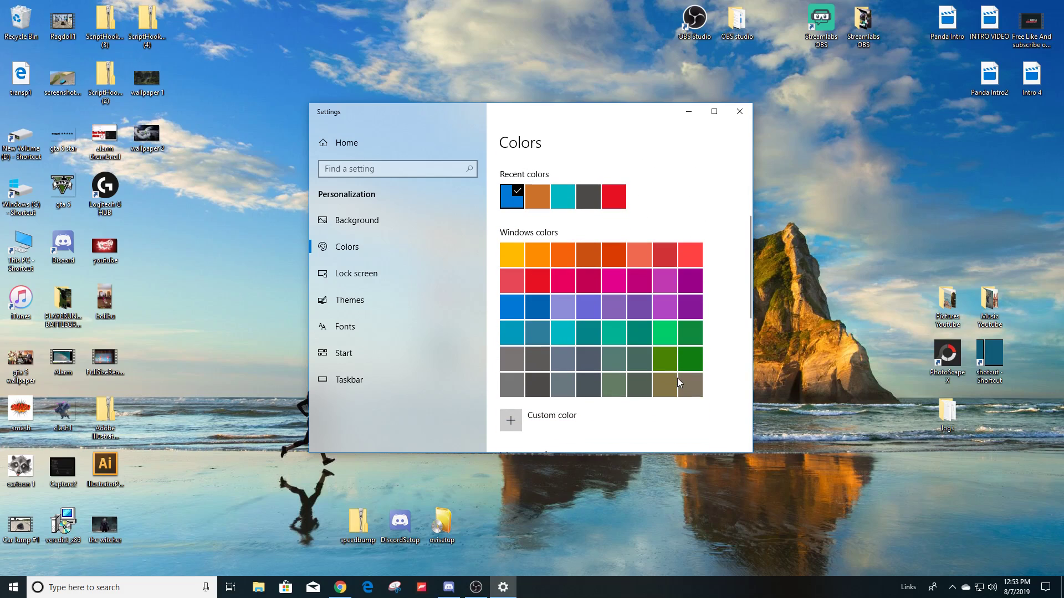
pyautogui.scroll(-3, 677, 381)
pyautogui.scroll(6, 624, 363)
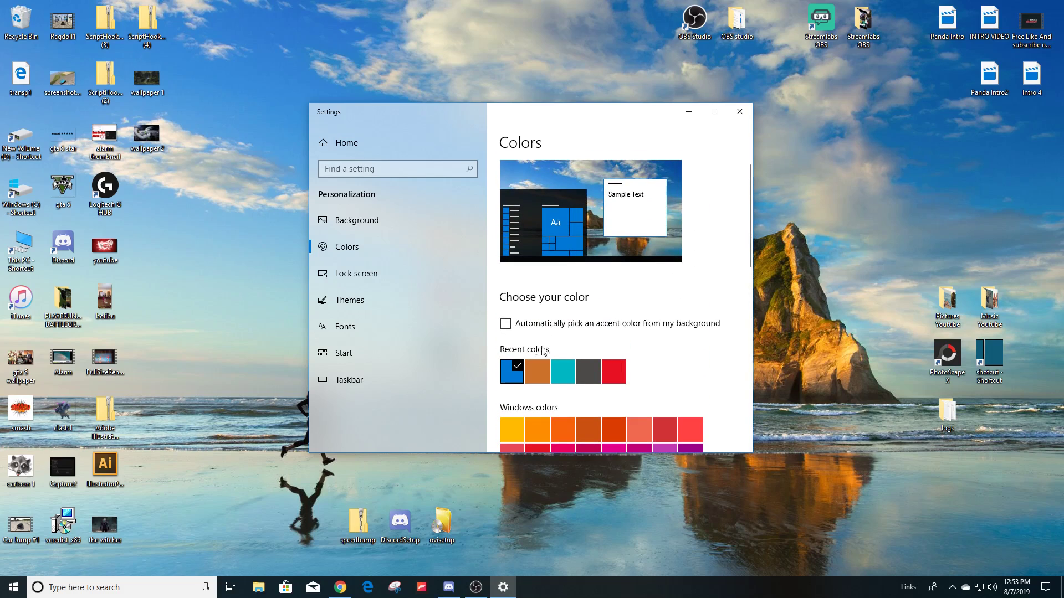